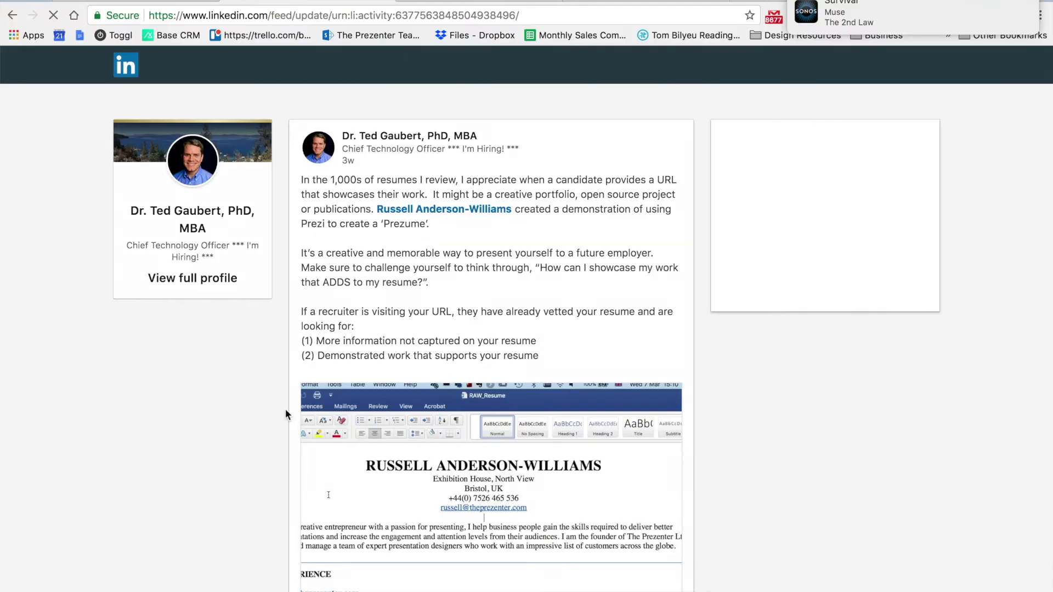
Scroll through the LinkedIn résumé post and select the Prezume folder on the desktop.
scroll(285, 410, "down", 5)
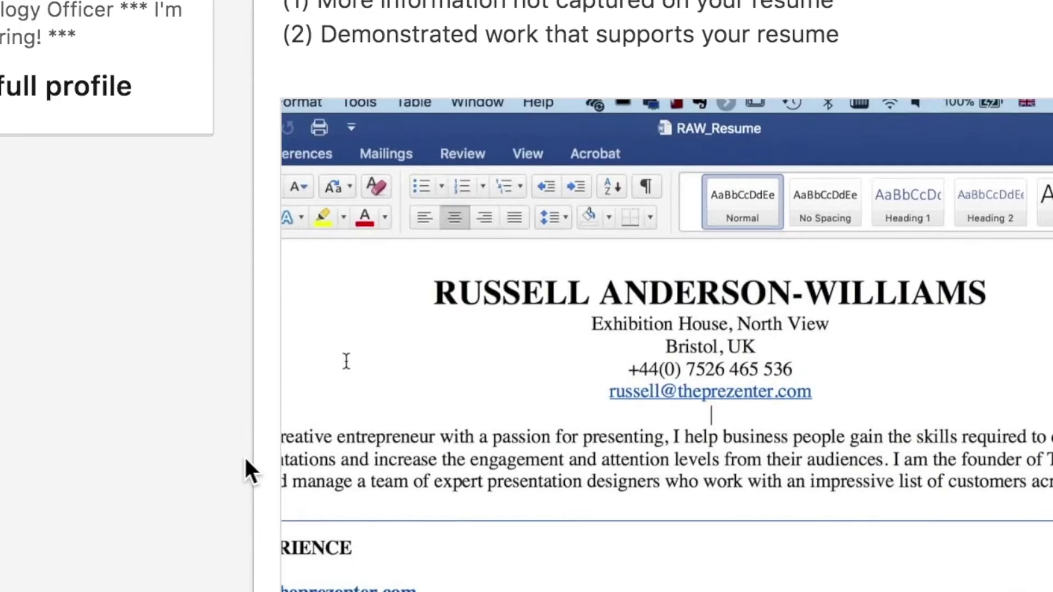
scroll(245, 455, "down", 5)
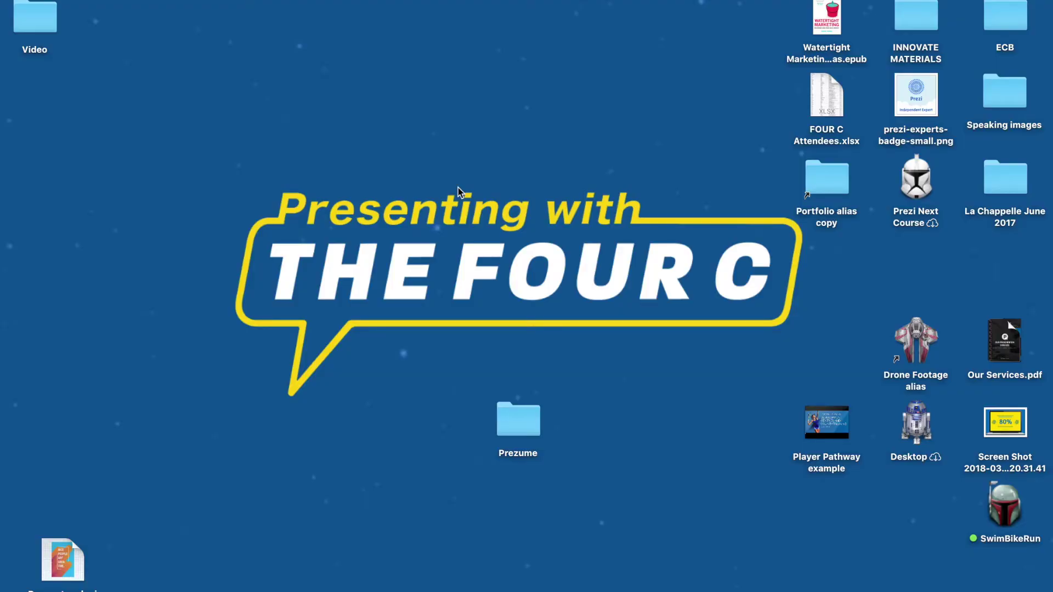
left_click(524, 419)
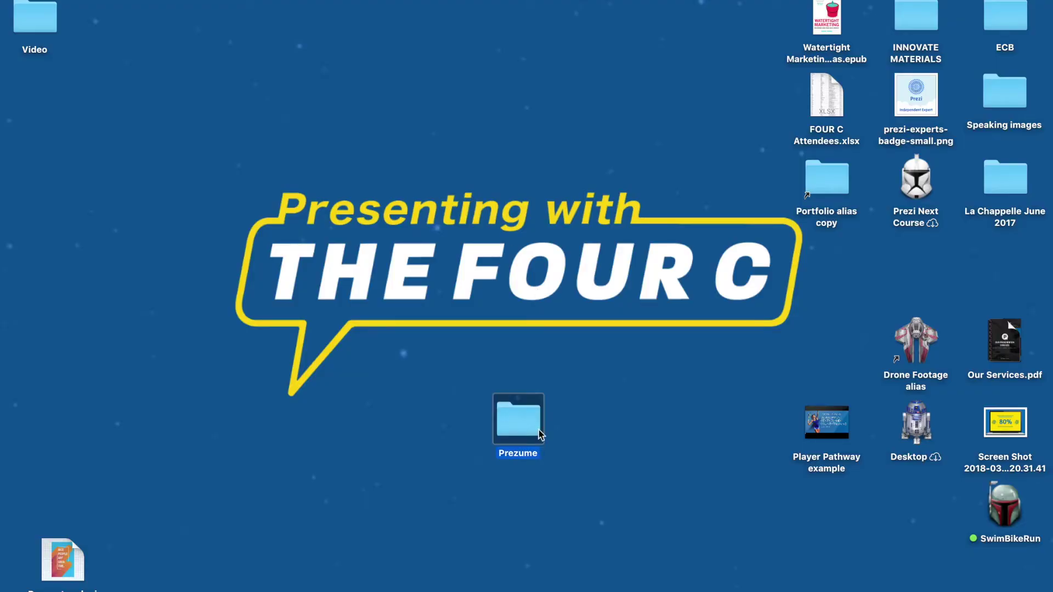
Move the Prezume folder to the upper left, look through its Images subfolder, and open RAW_Resume.
left_click_drag(536, 438, 364, 124)
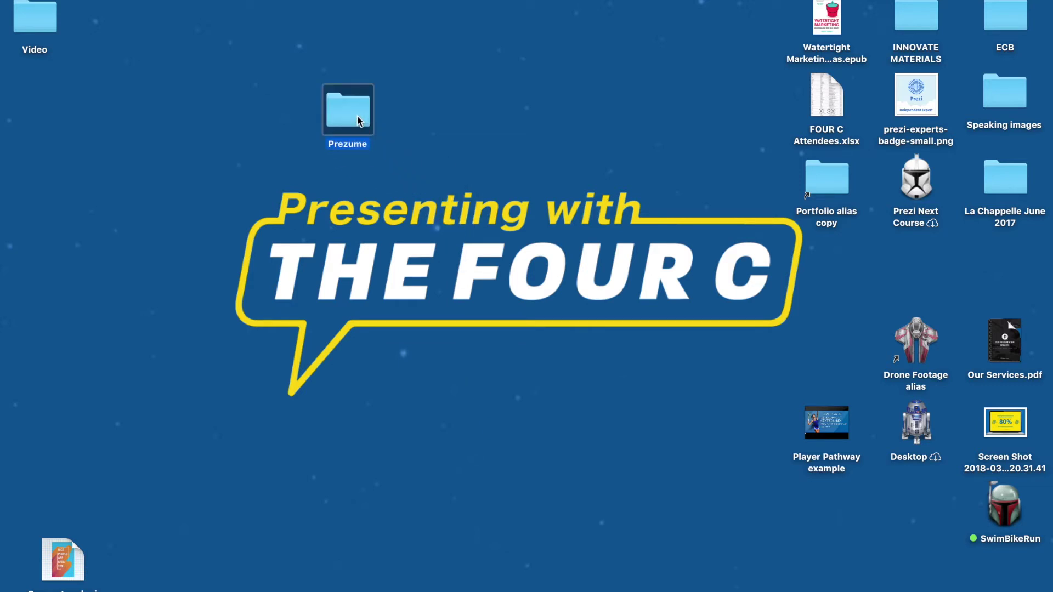
double_click(357, 116)
left_click_drag(374, 201, 369, 134)
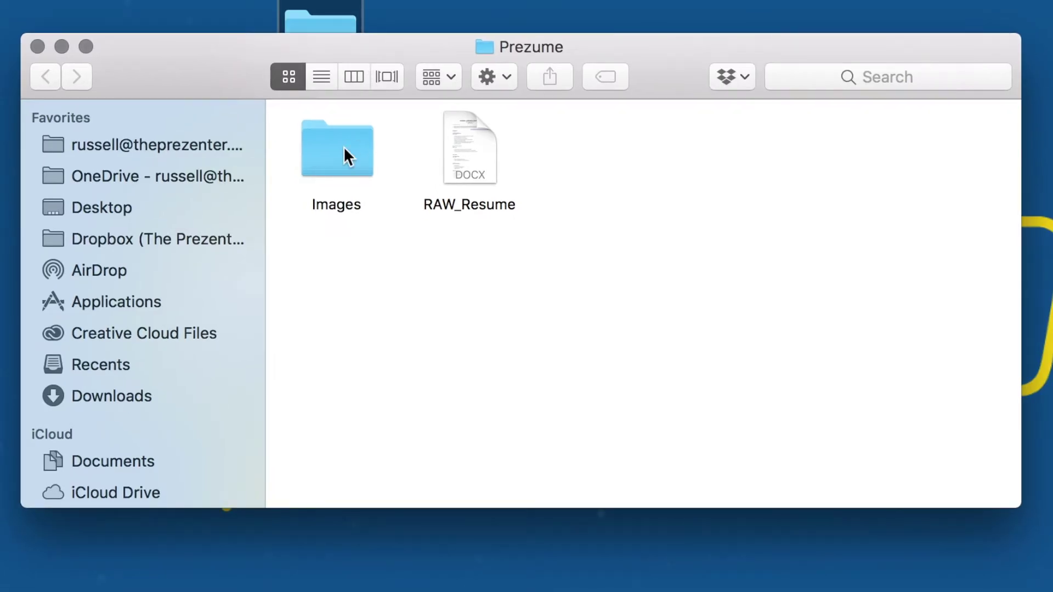
double_click(343, 146)
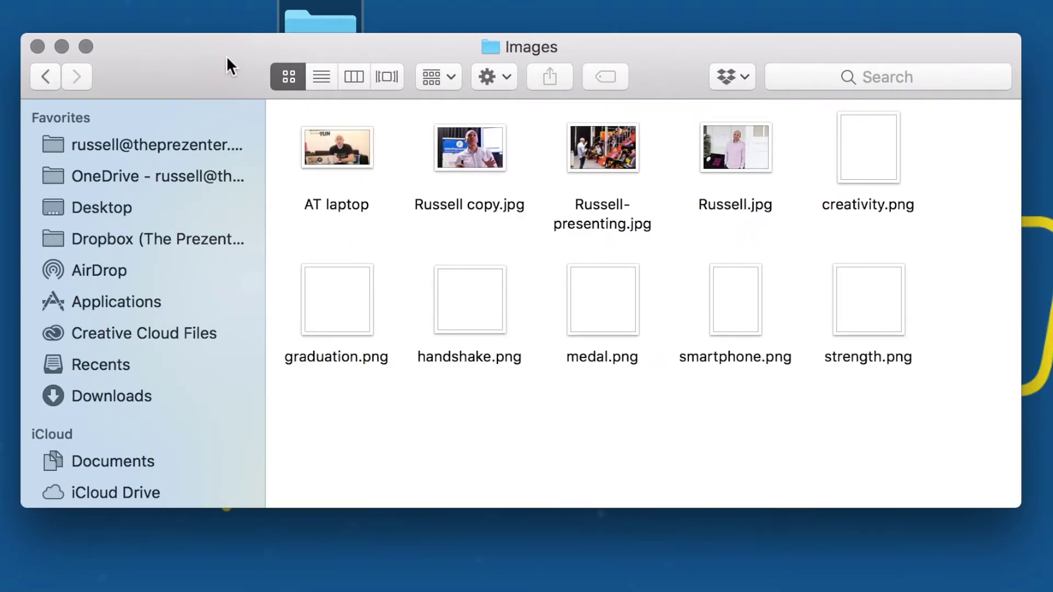
left_click(47, 77)
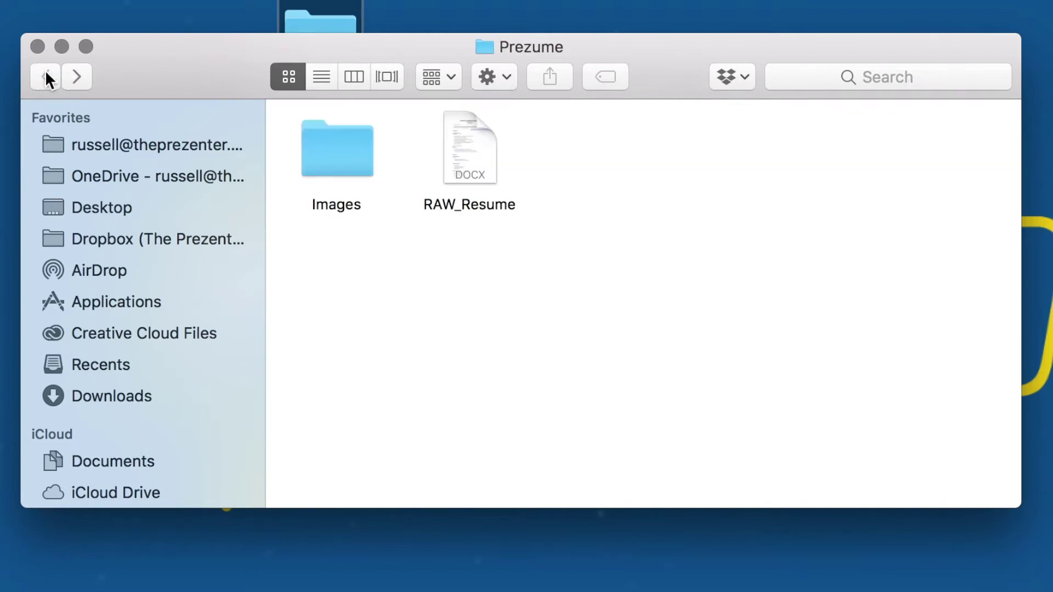
left_click(476, 134)
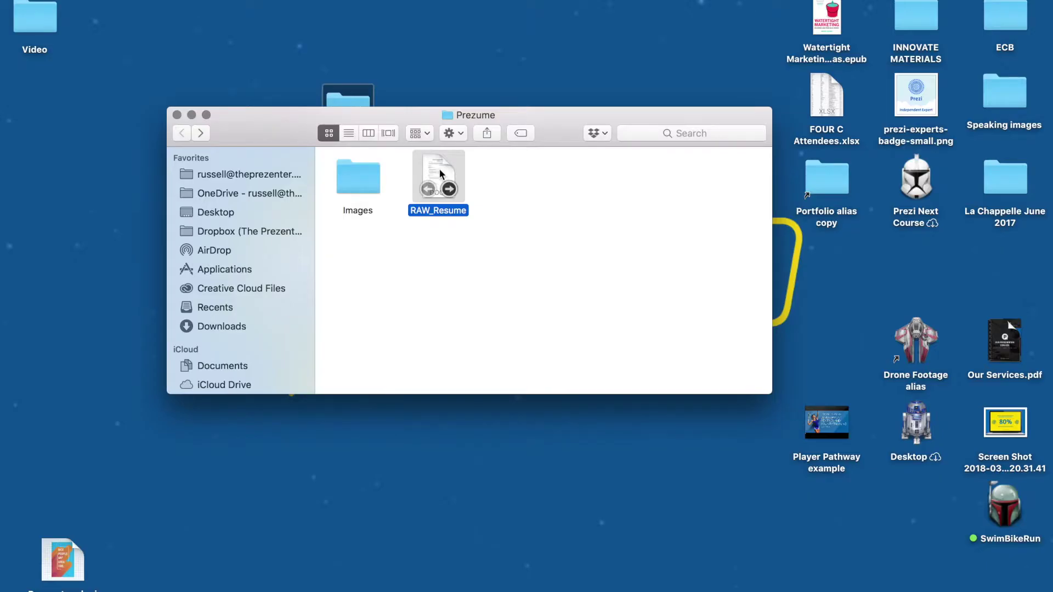
double_click(439, 168)
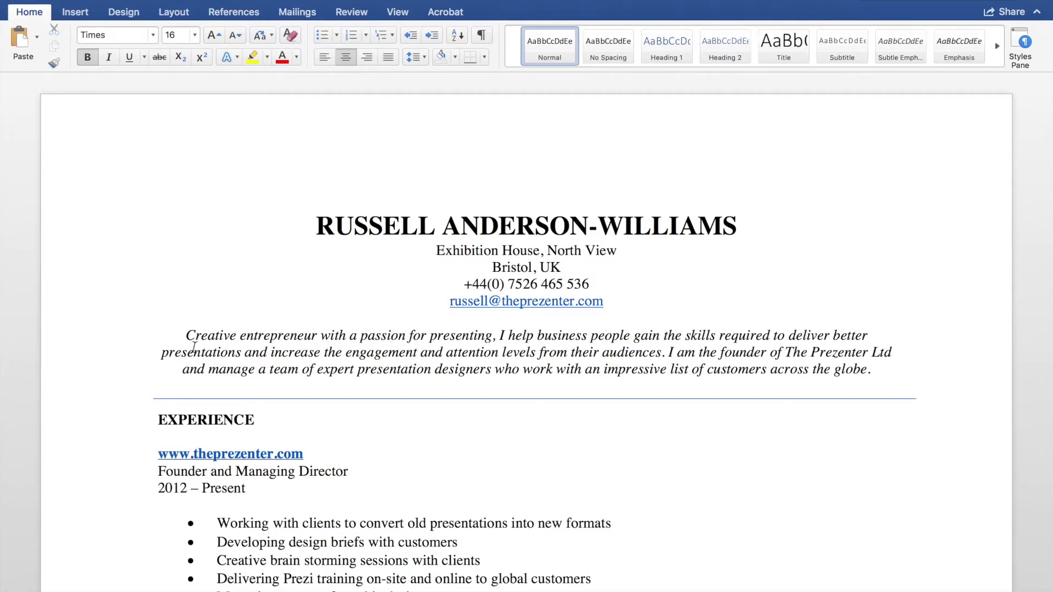
Scroll through RAW_Resume, highlighting the EXPERIENCE and ADDITIONAL SKILLS headings, then return to the top.
scroll(188, 352, "down", 3)
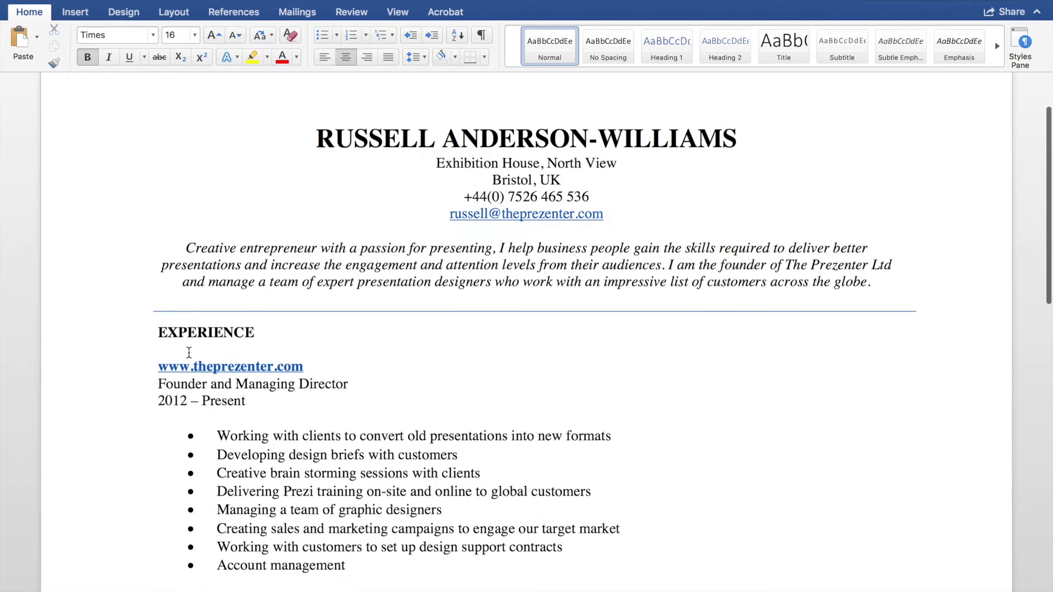
left_click_drag(214, 318, 310, 325)
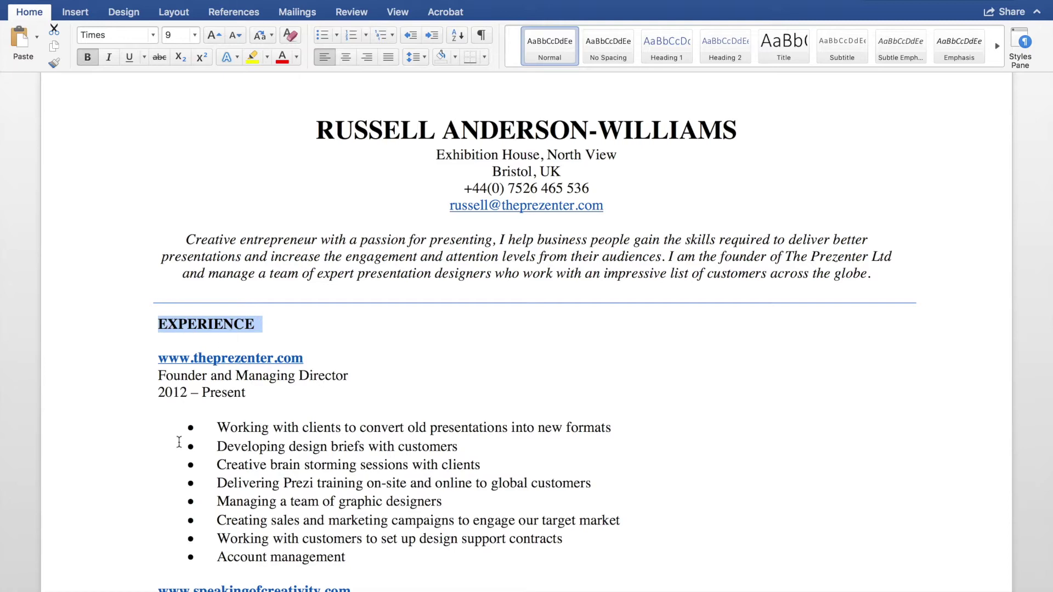
scroll(178, 441, "down", 10)
scroll(179, 441, "down", 2)
left_click_drag(158, 340, 300, 356)
scroll(191, 433, "down", 4)
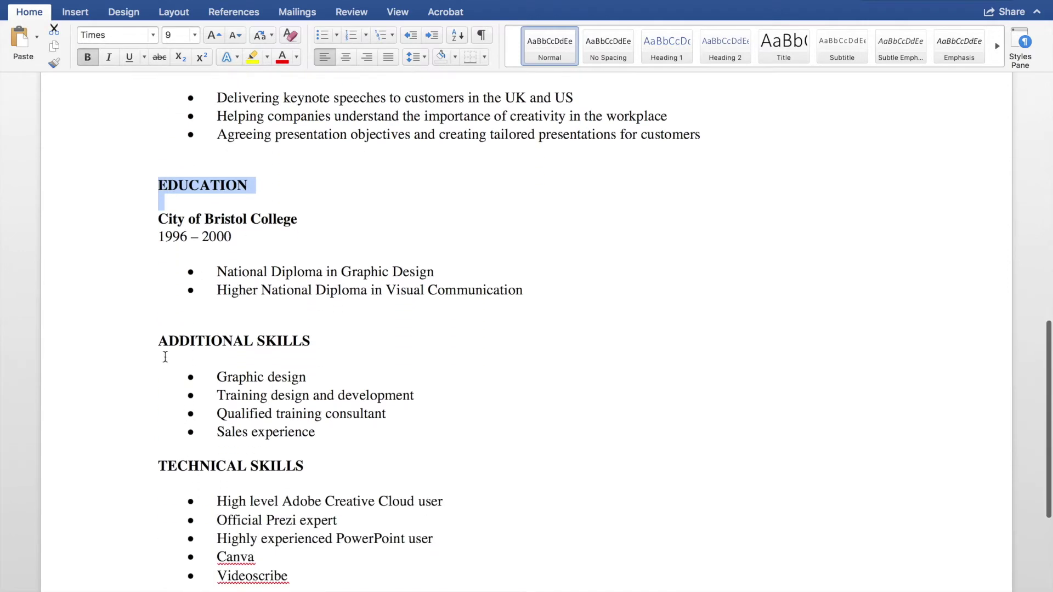
left_click_drag(162, 341, 336, 343)
left_click(329, 364)
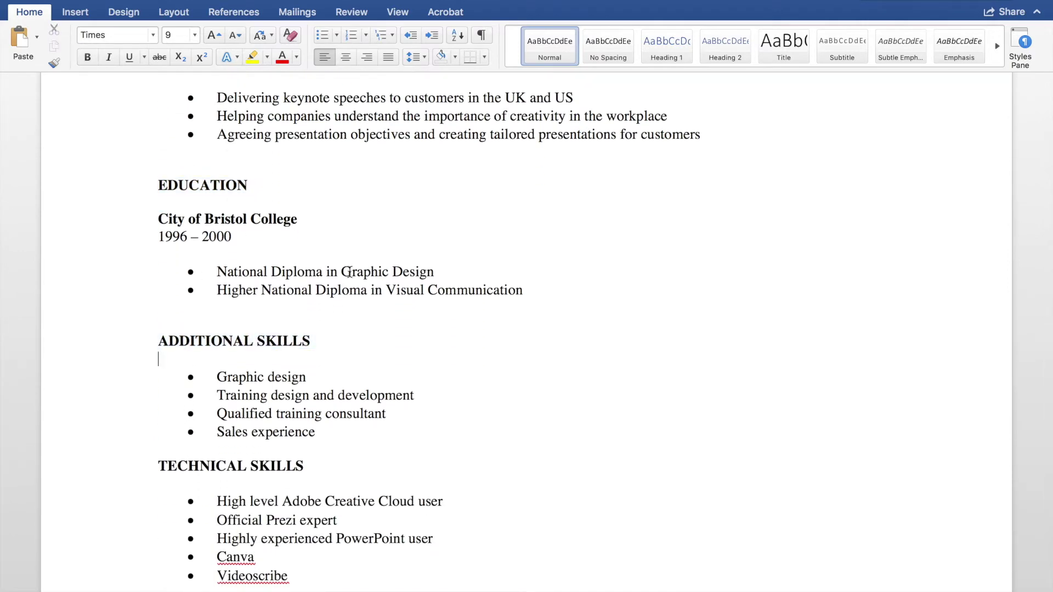
scroll(340, 329, "up", 8)
scroll(350, 273, "up", 9)
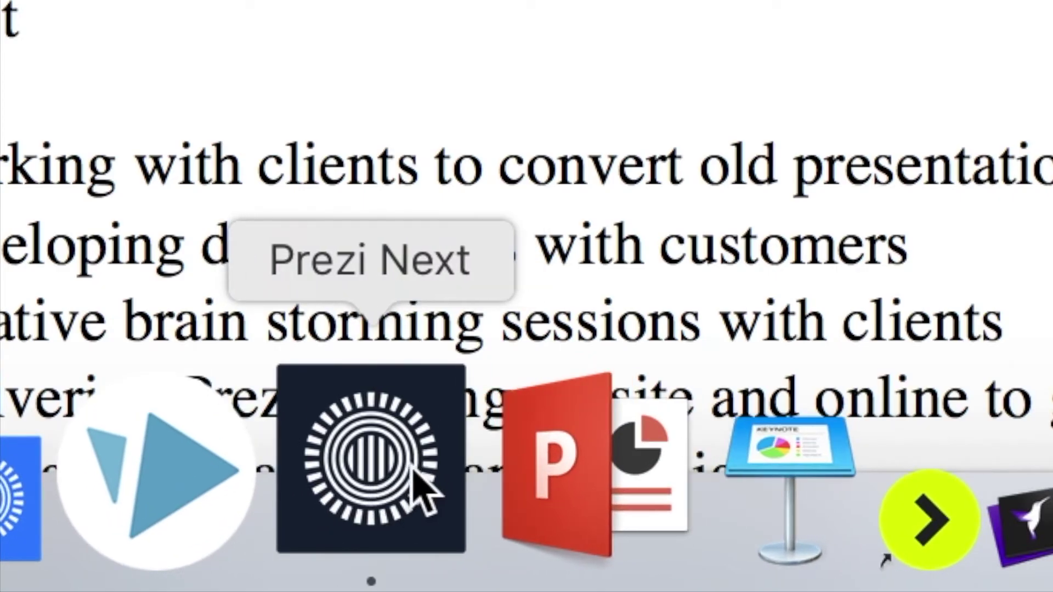
Switch to Prezi Next from the Dock to show the All presentations dashboard.
left_click(409, 483)
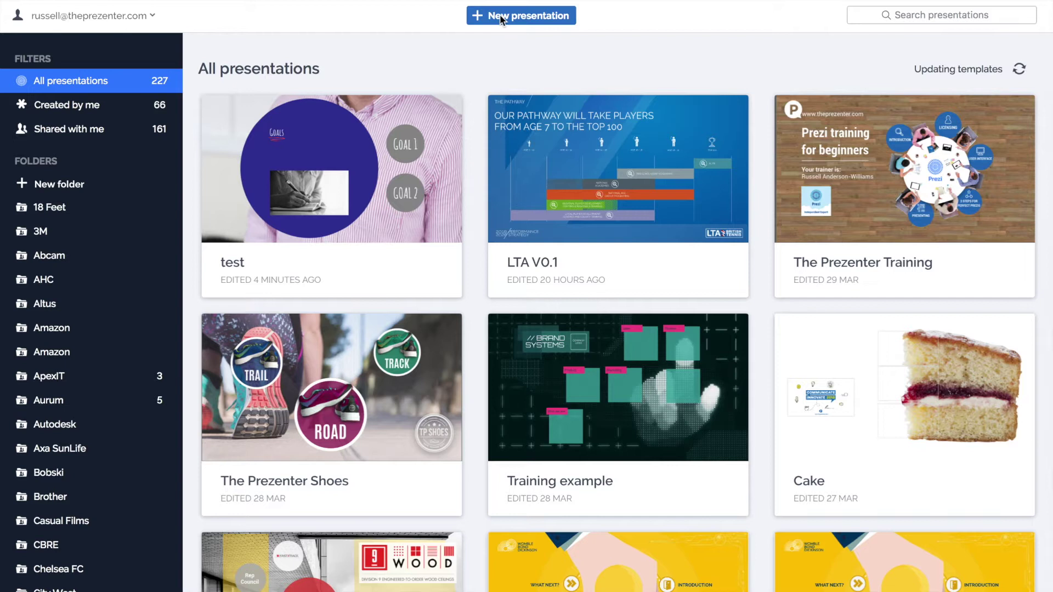
Start a new presentation and scroll the templates past Marketing, Education & Non-profit and HR & Training to General.
left_click(502, 17)
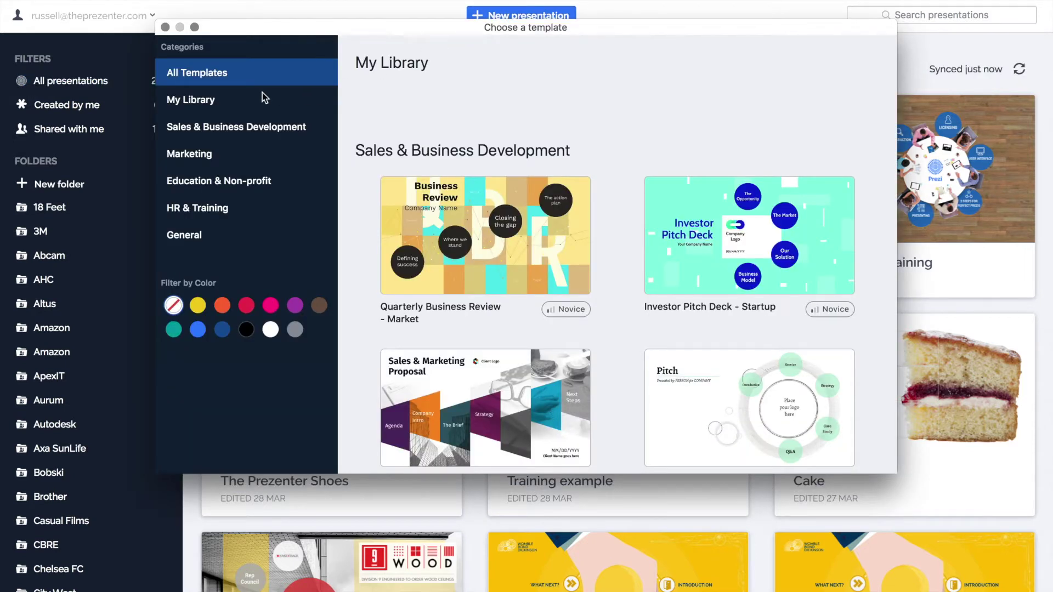
scroll(448, 291, "down", 4)
scroll(447, 290, "down", 7)
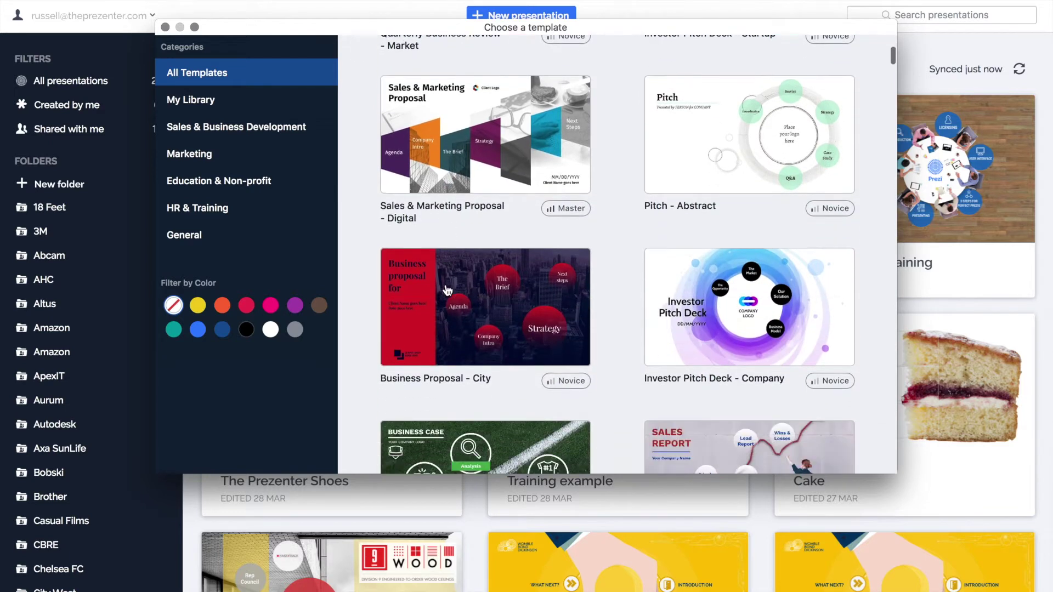
scroll(448, 291, "down", 10)
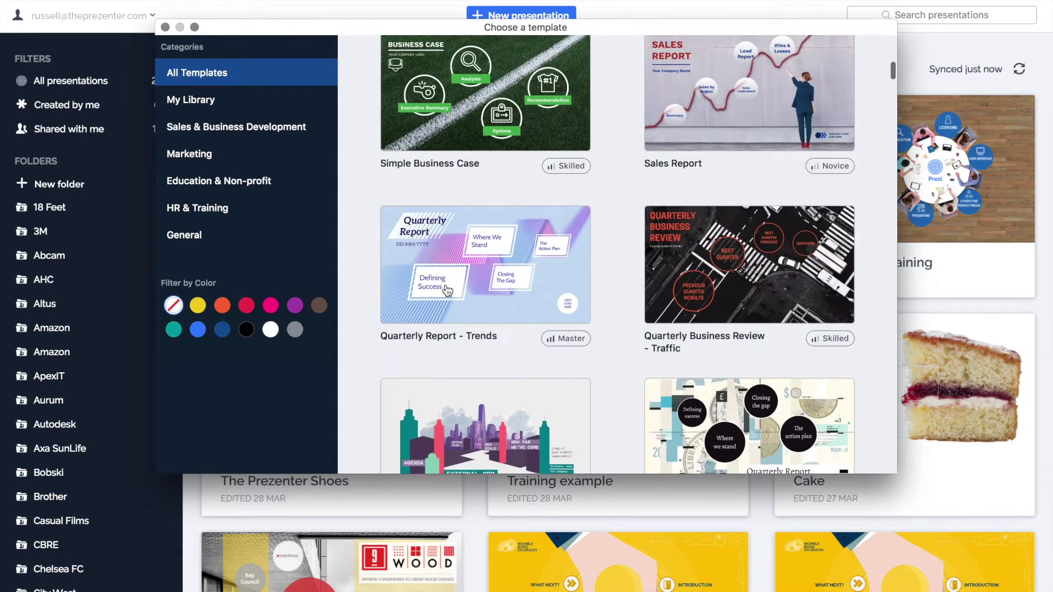
scroll(448, 290, "down", 12)
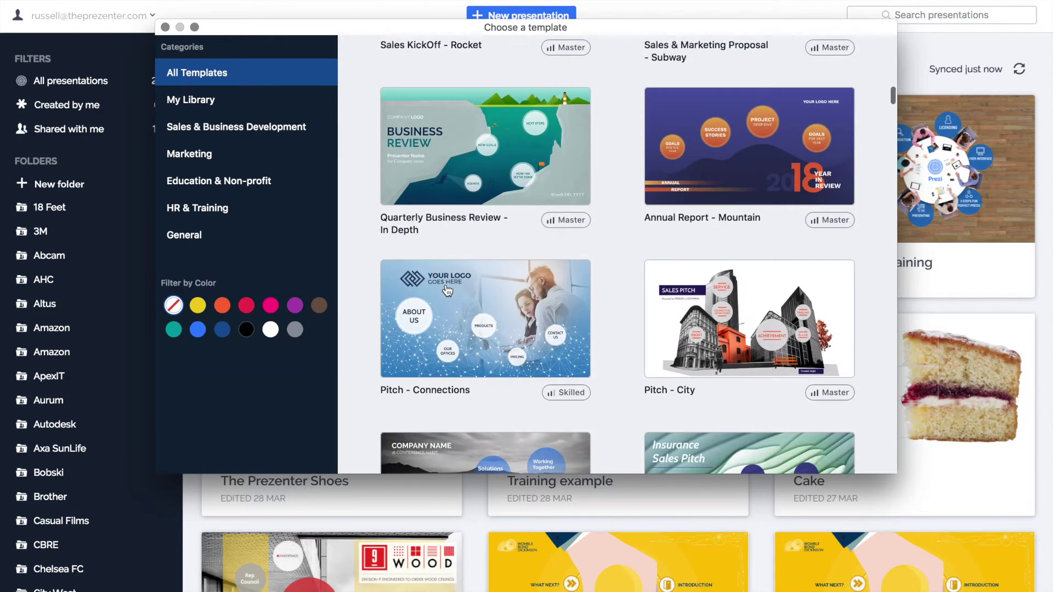
scroll(448, 291, "down", 9)
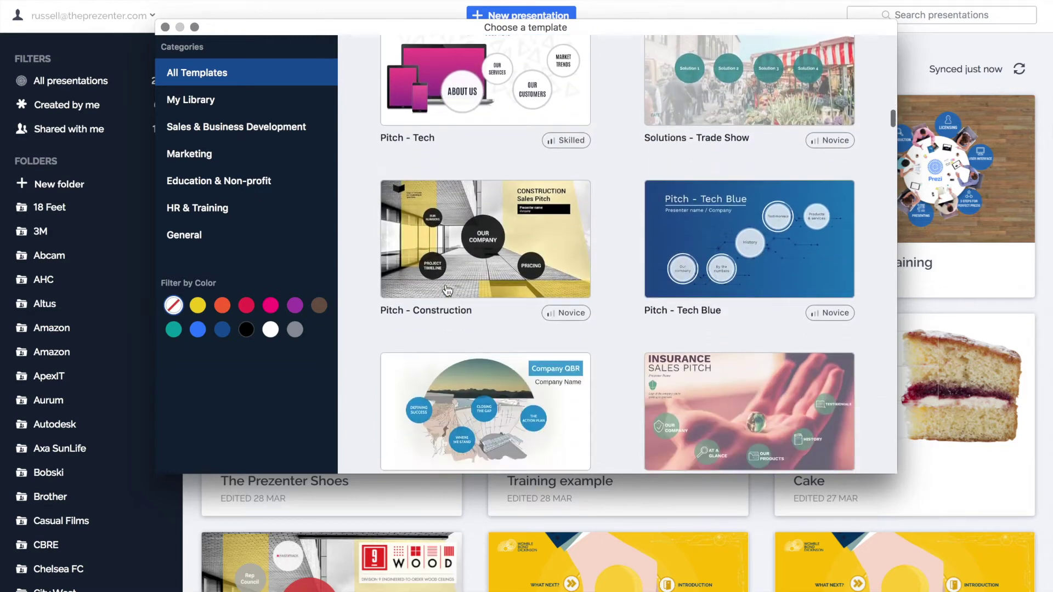
scroll(447, 290, "down", 10)
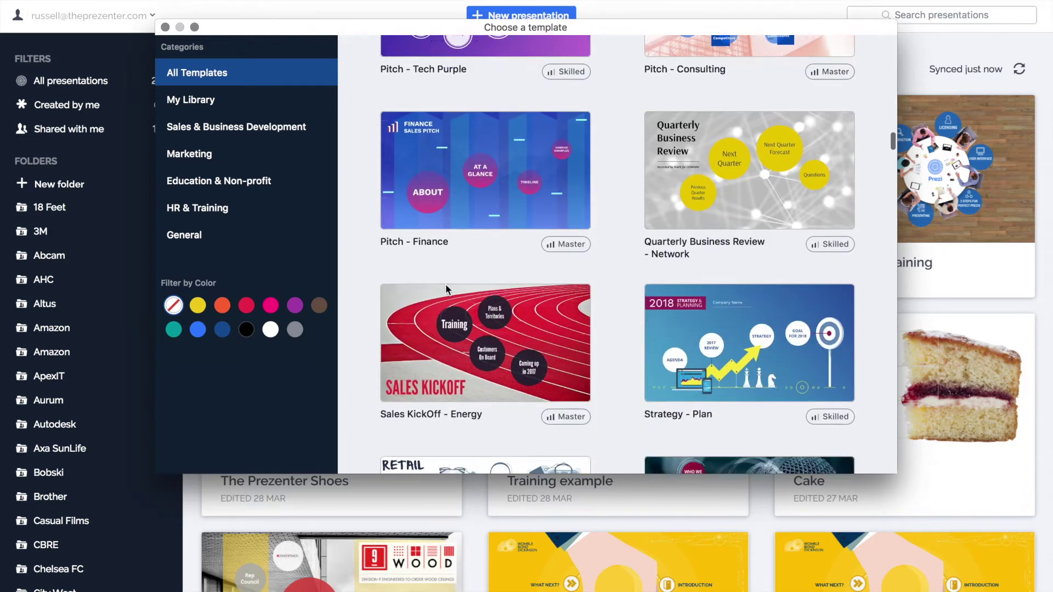
scroll(446, 290, "down", 13)
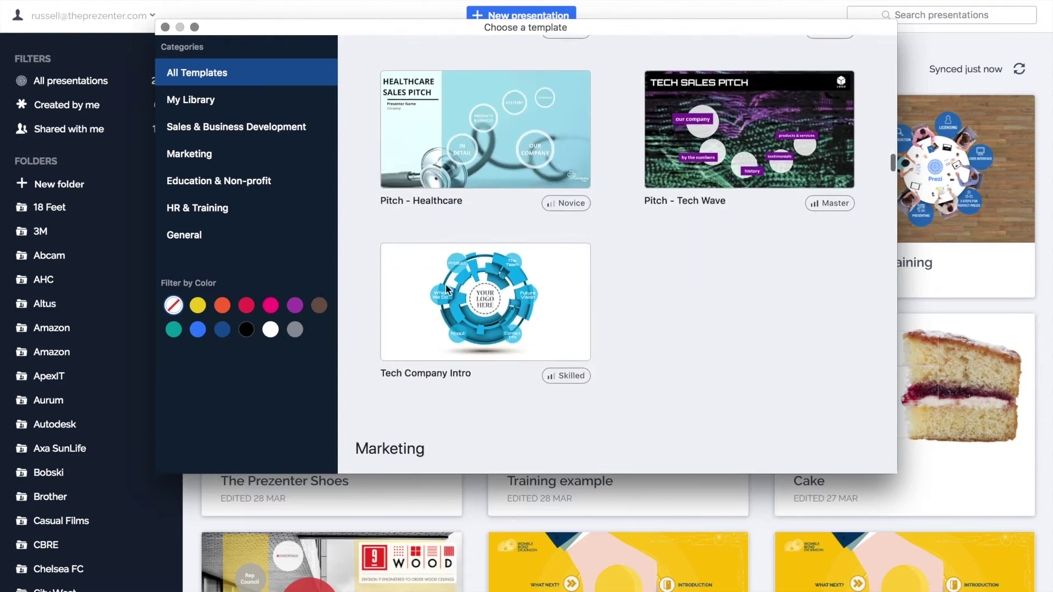
scroll(445, 286, "down", 4)
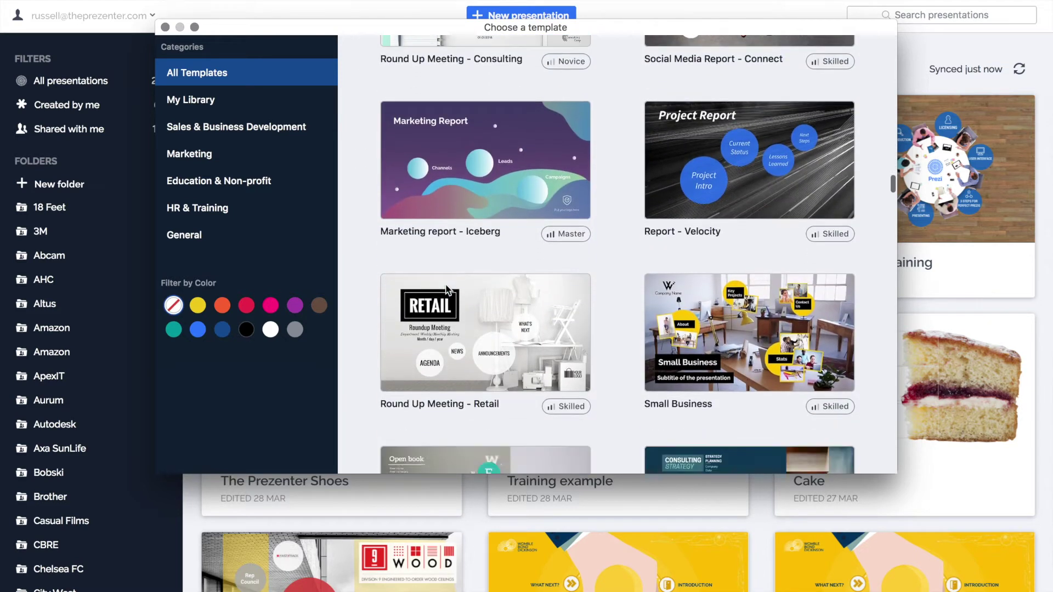
scroll(445, 290, "down", 8)
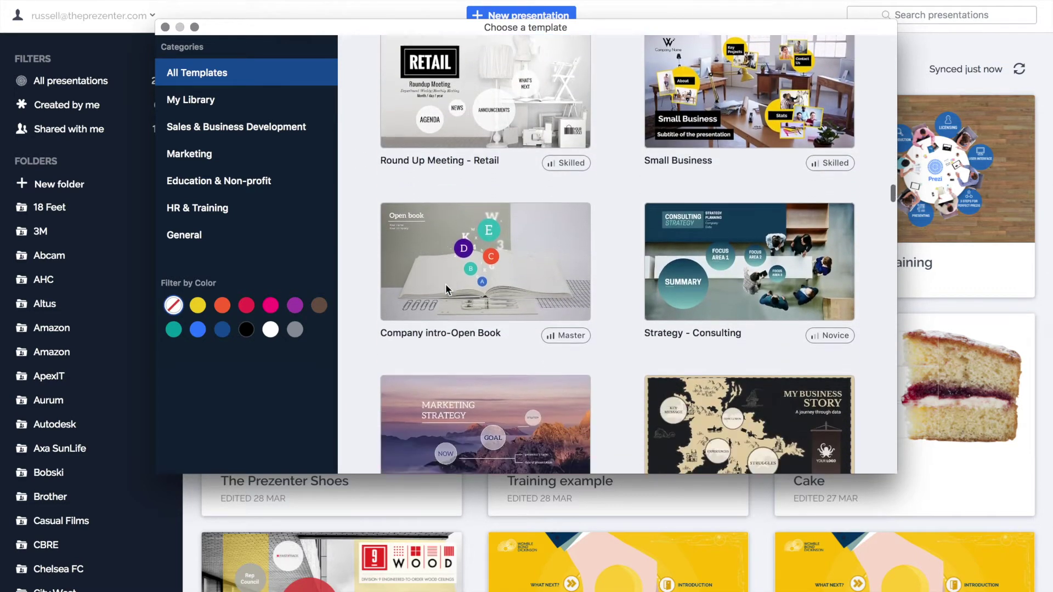
scroll(445, 285, "down", 11)
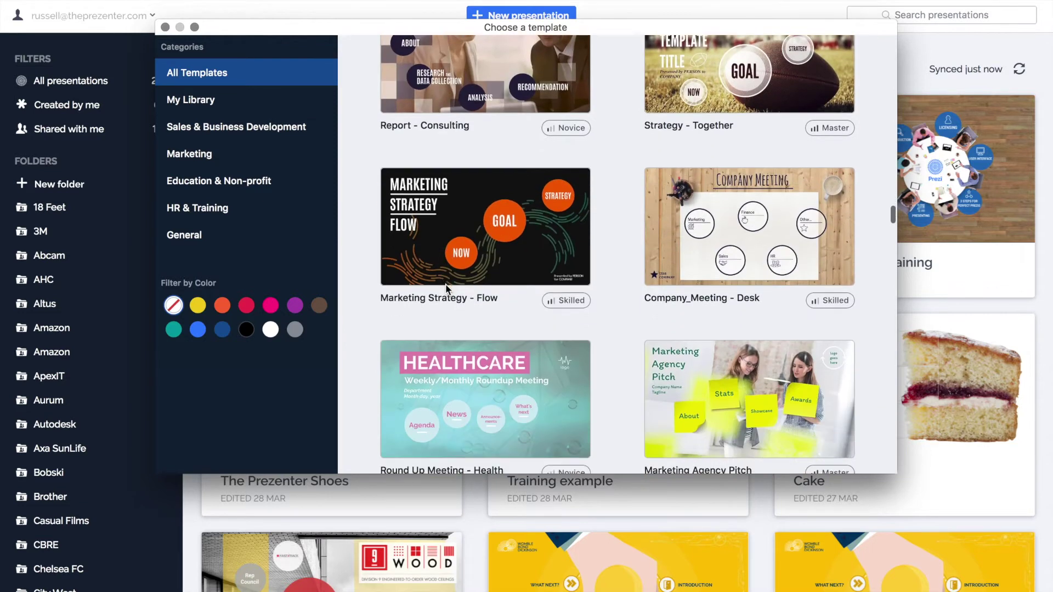
scroll(445, 286, "down", 11)
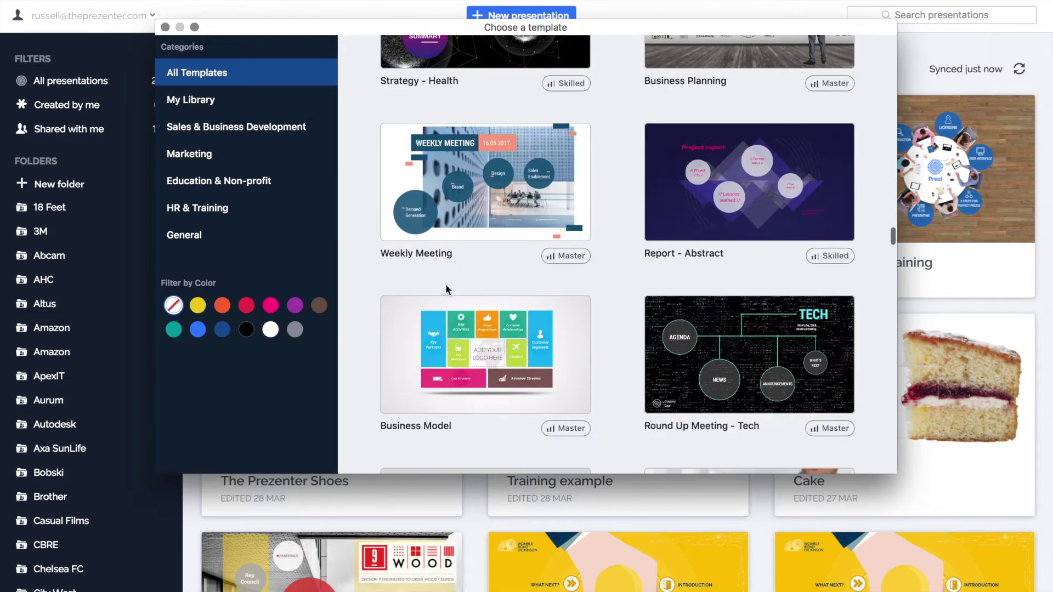
scroll(445, 289, "down", 15)
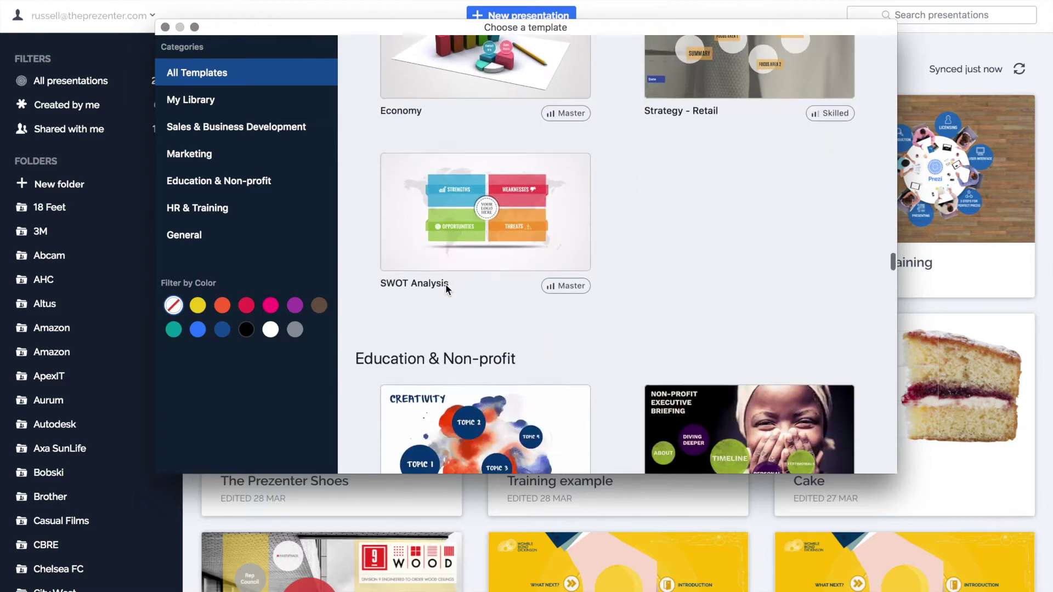
scroll(446, 285, "down", 12)
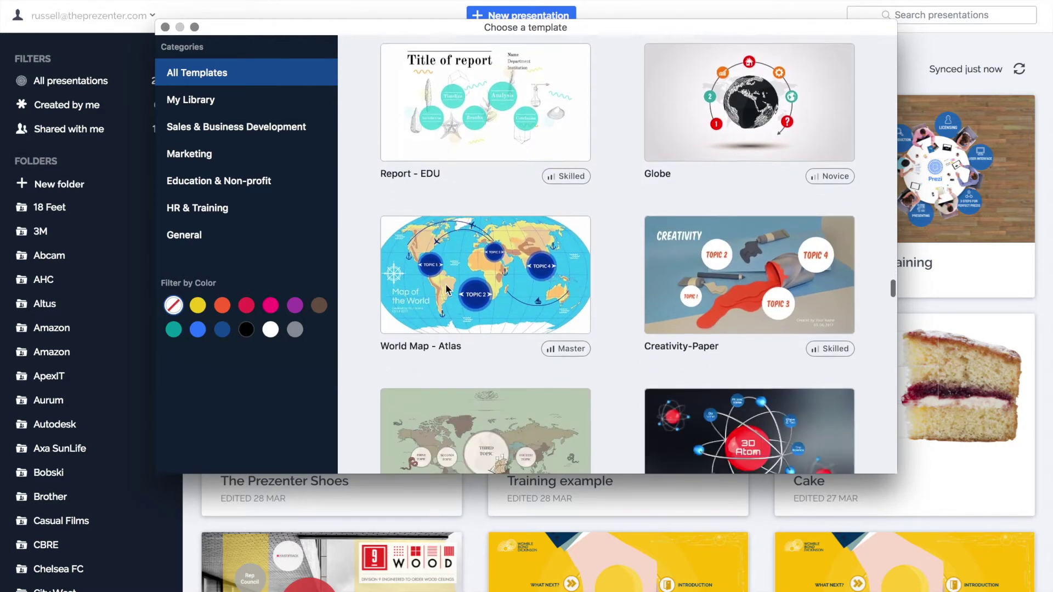
scroll(445, 284, "down", 10)
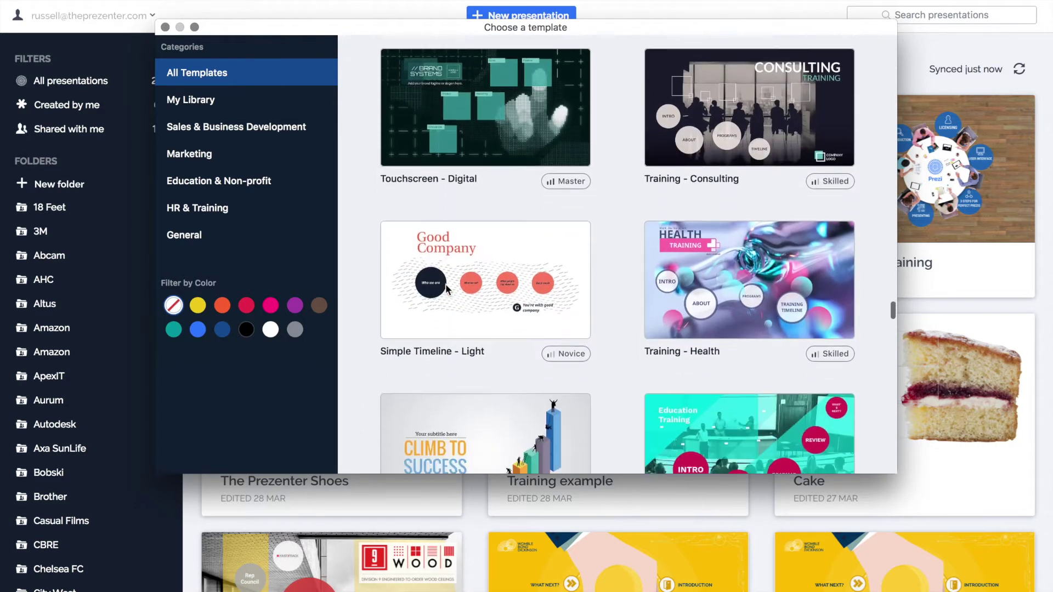
scroll(446, 290, "down", 10)
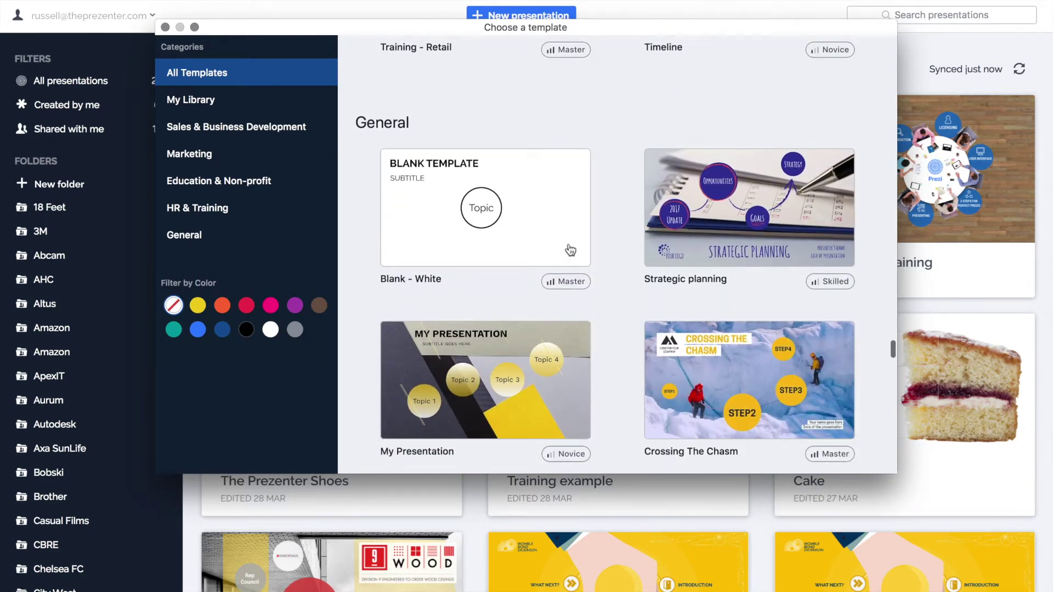
Create a presentation from the Strategic planning template, maximize its window, and open Background & Theme.
left_click(782, 216)
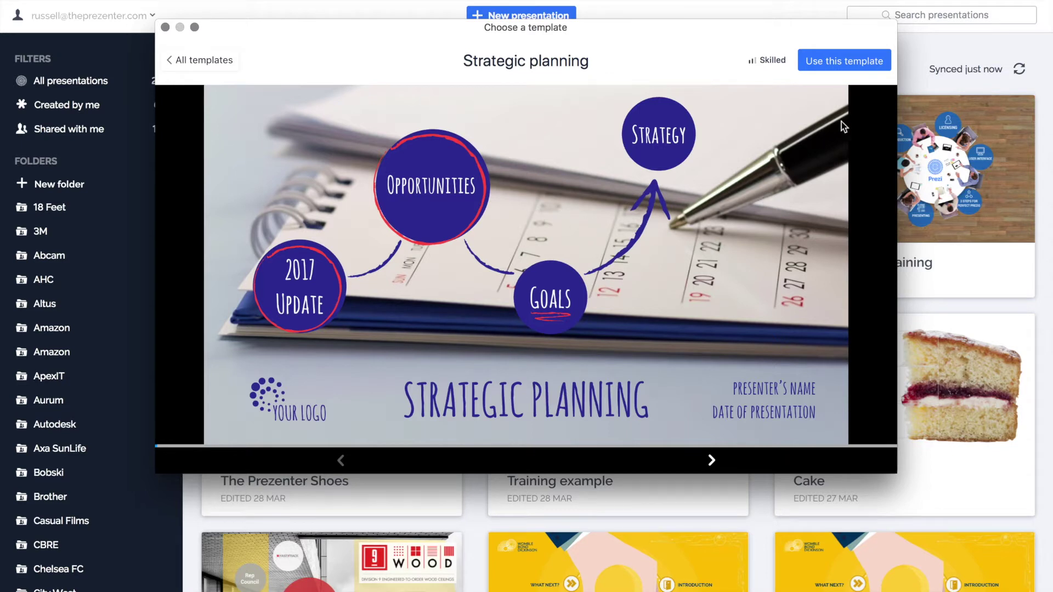
left_click(841, 63)
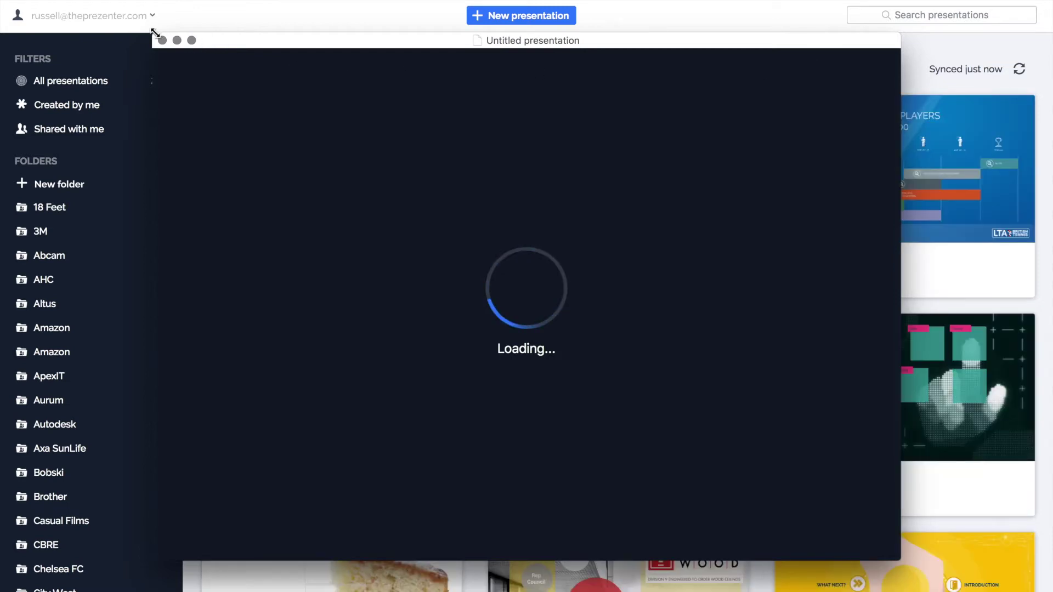
left_click_drag(155, 33, 1, 1)
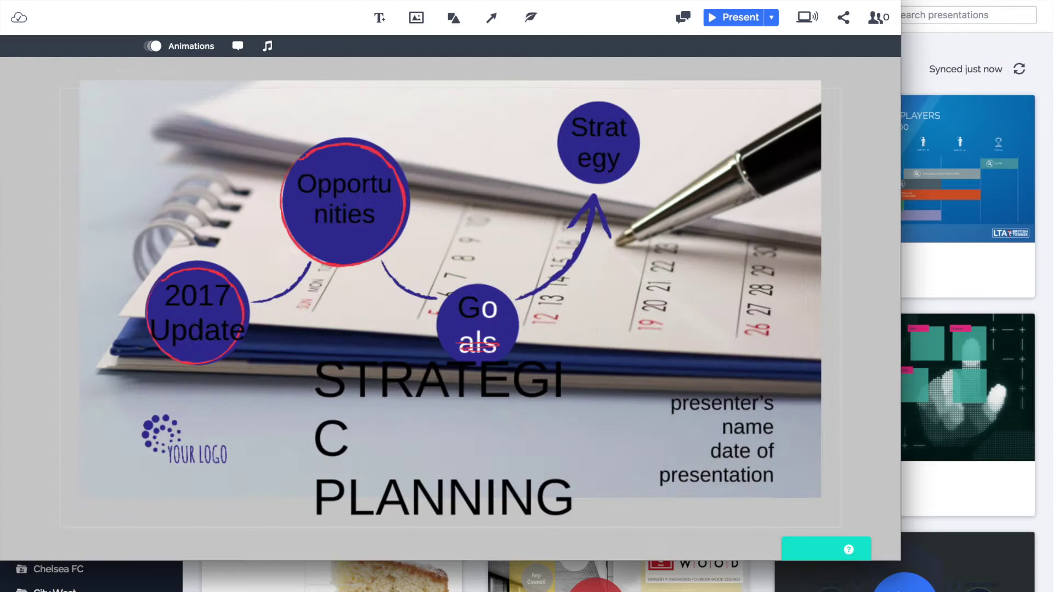
left_click_drag(900, 555, 1052, 591)
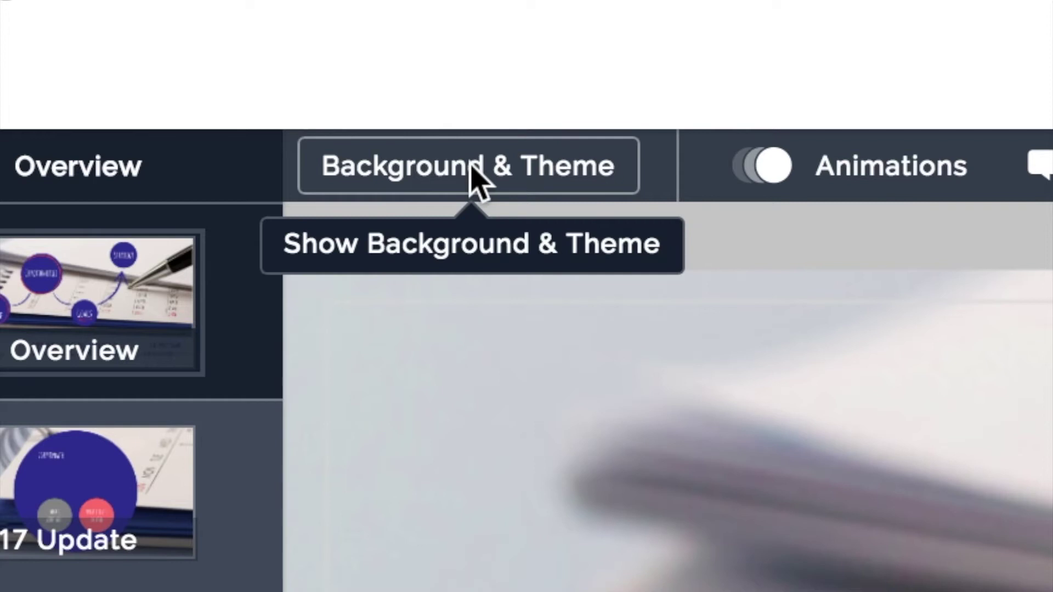
left_click(450, 181)
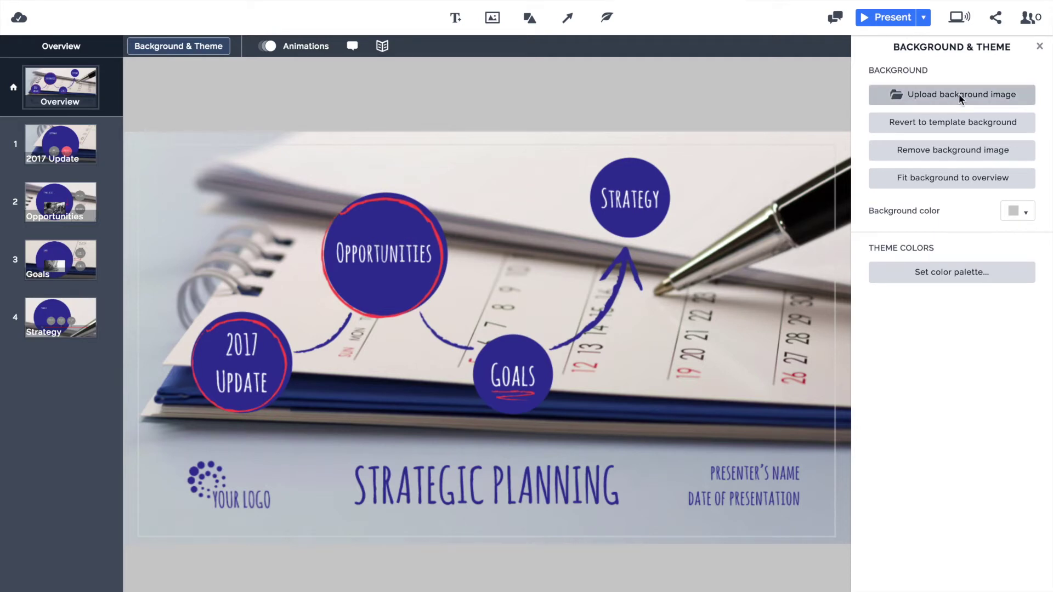
Upload the personal photo JPG from Desktop > Prezume > Images as the presentation background.
left_click(958, 94)
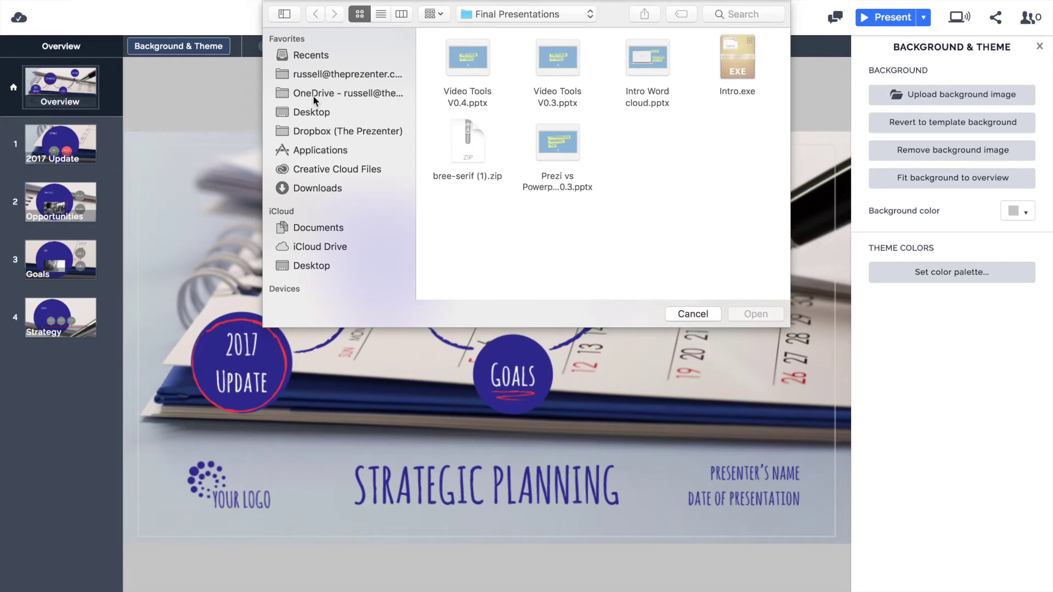
left_click(308, 112)
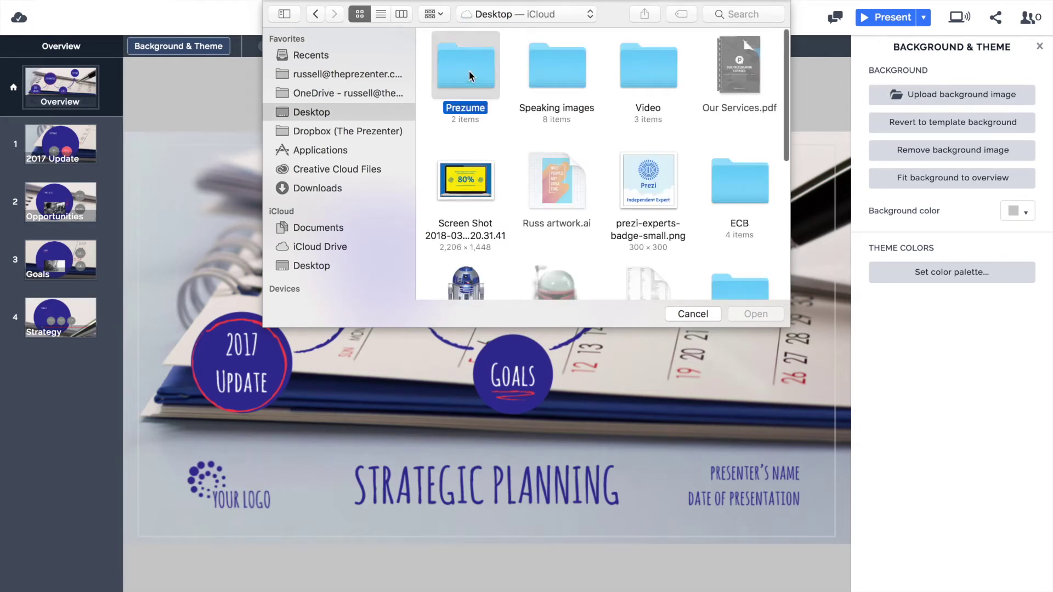
double_click(468, 71)
double_click(468, 63)
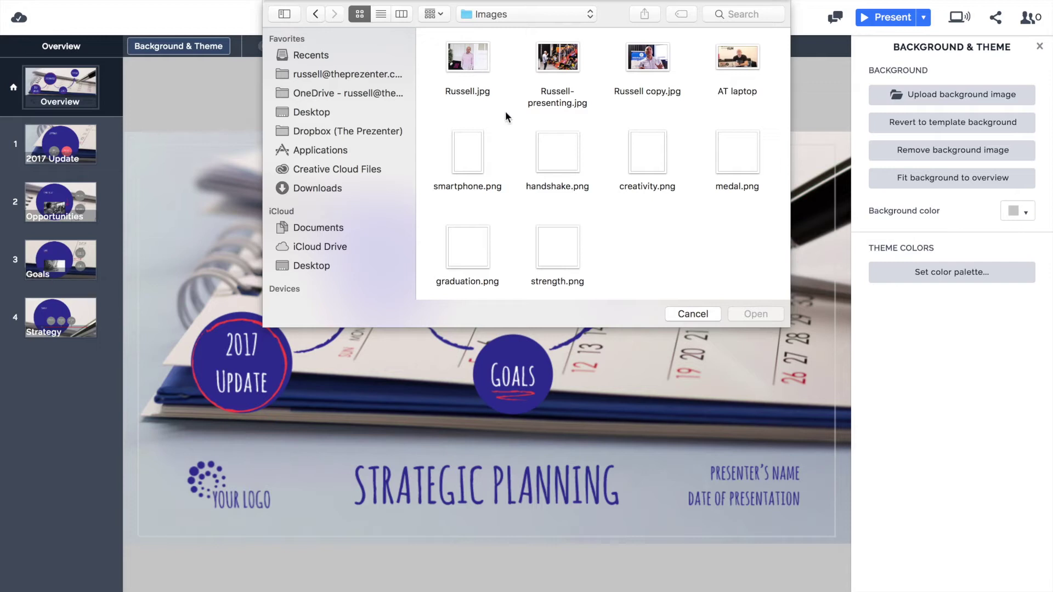
left_click(472, 57)
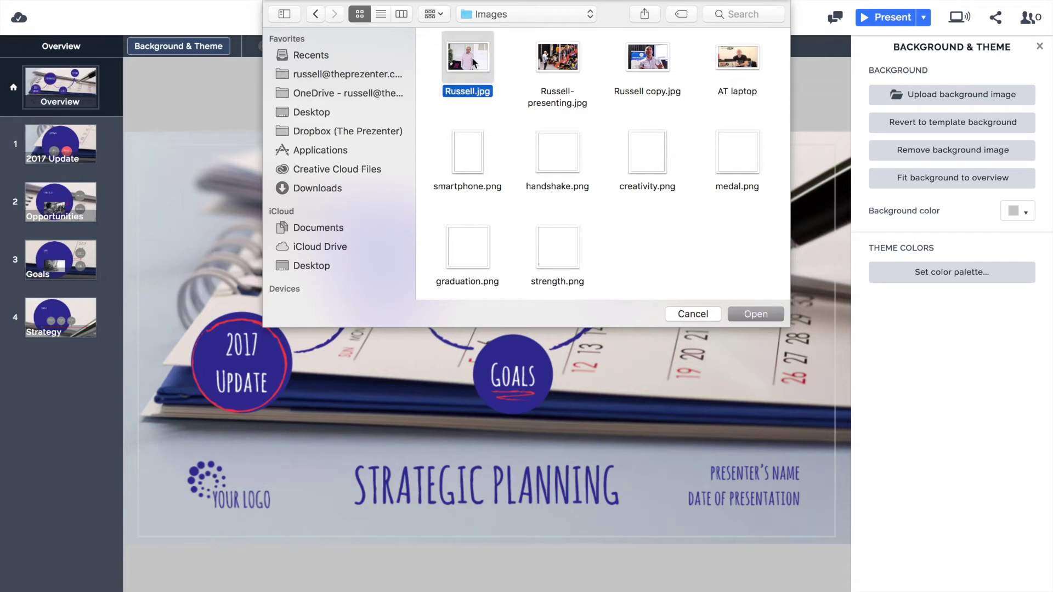
left_click(764, 316)
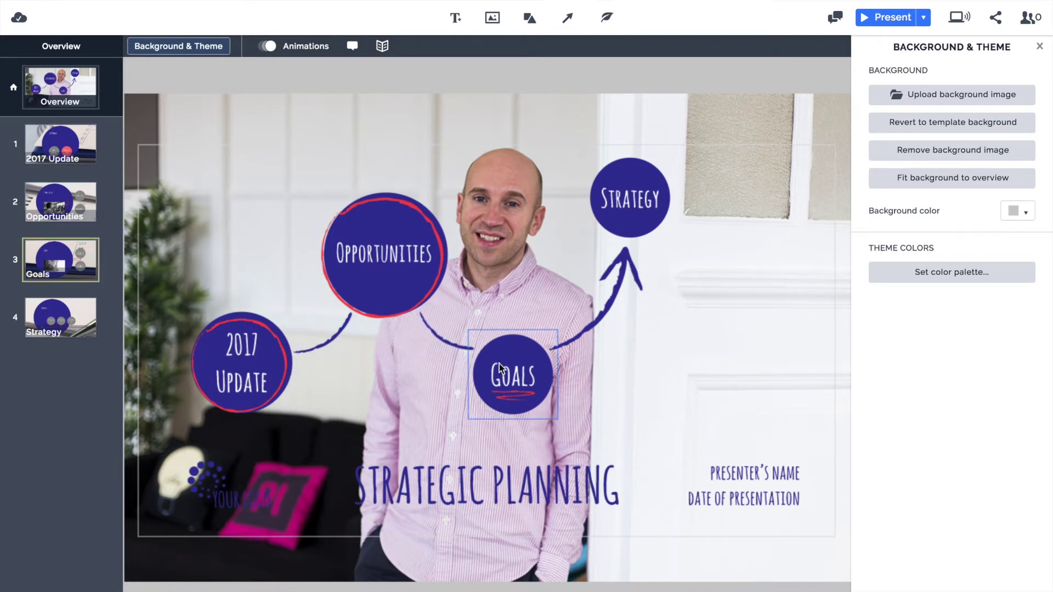
Delete the YOUR LOGO placeholder image and close the background and theme settings.
left_click(222, 497)
left_click_drag(230, 498, 239, 207)
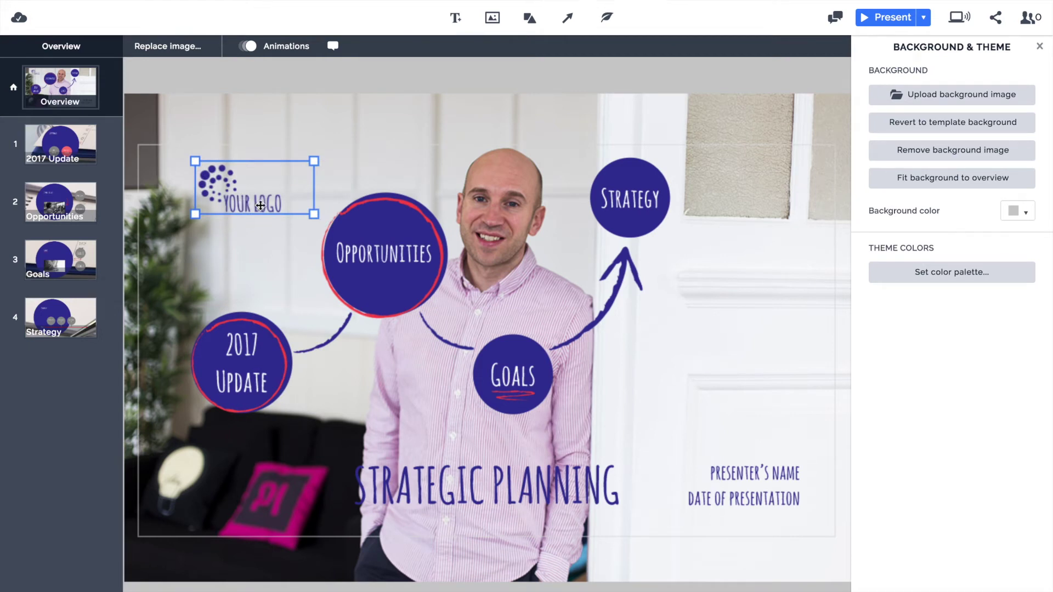
key("Delete")
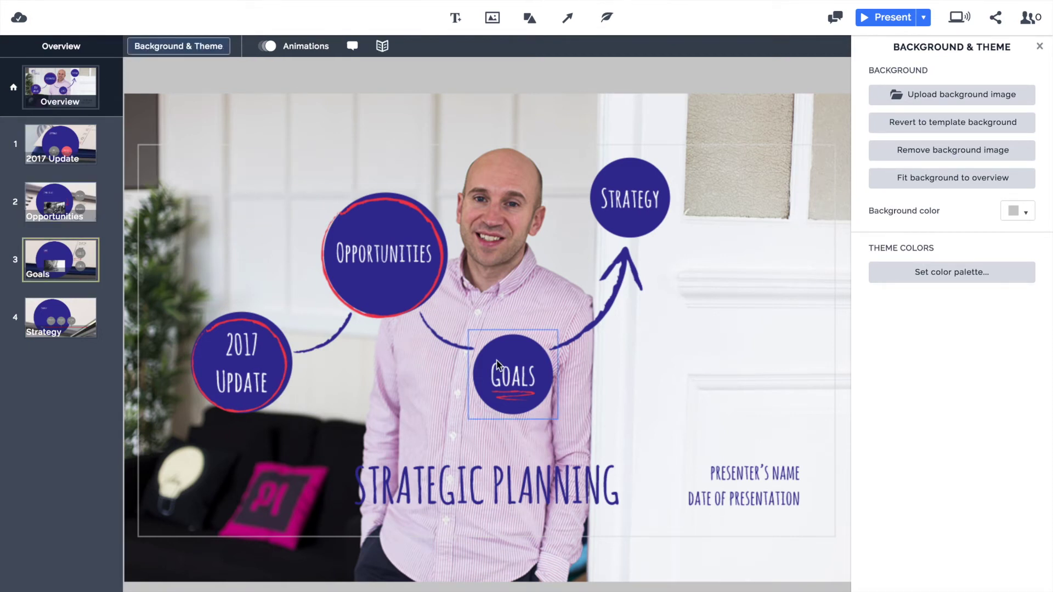
key("Escape")
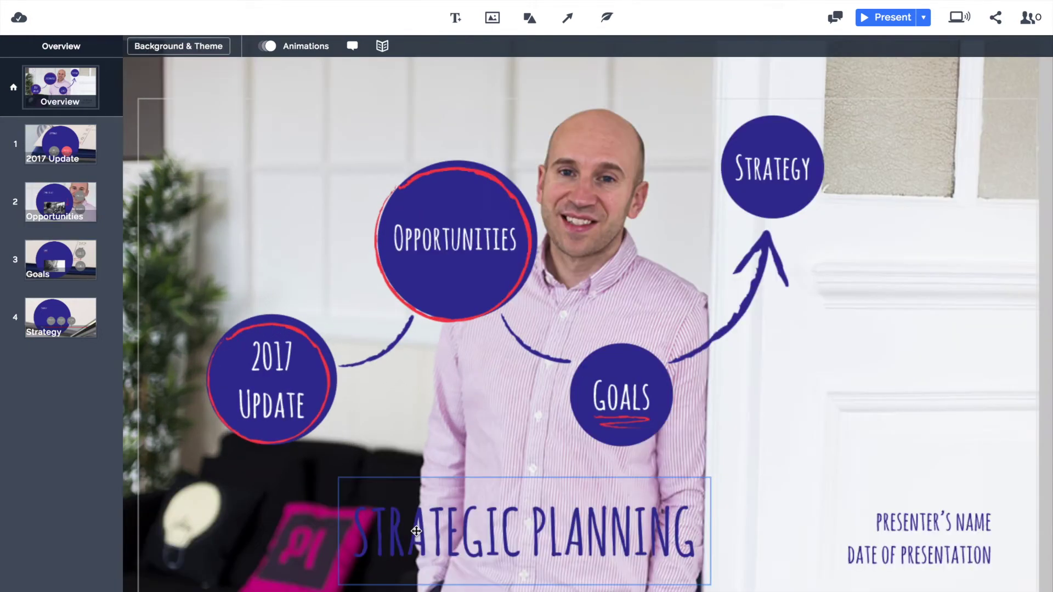
Replace the title with the presenter's name plus '- FOUNDER', on one line at the top-left.
left_click(458, 542)
triple_click(458, 540)
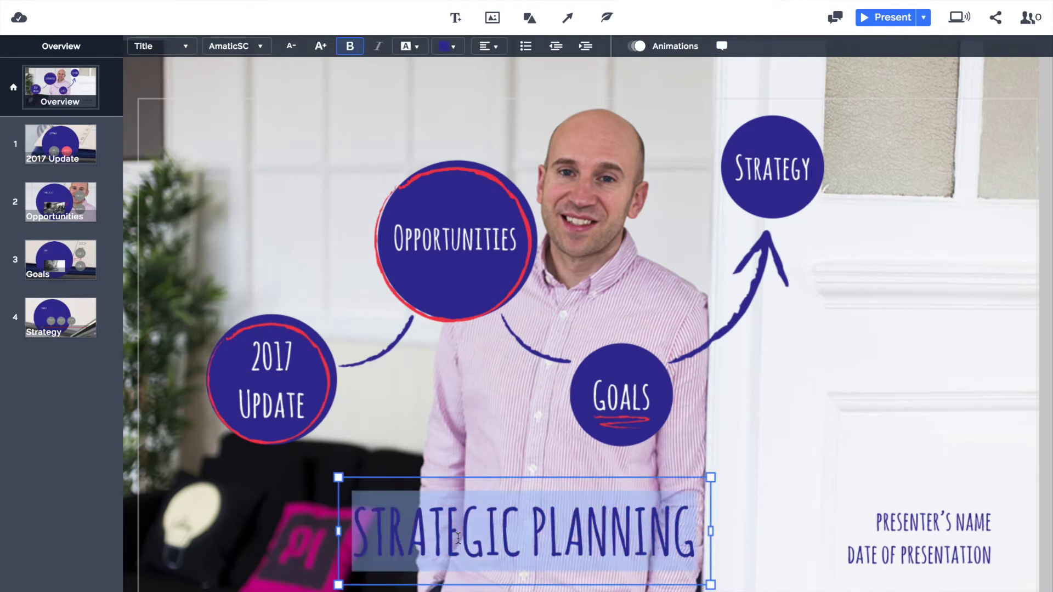
type("RUSS")
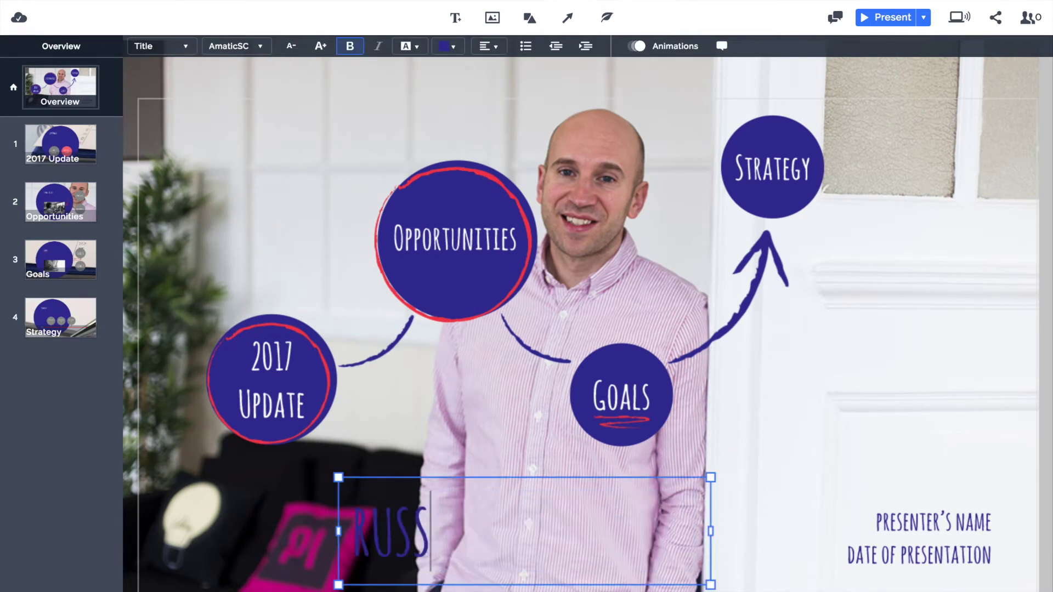
type("ELL ANDERS")
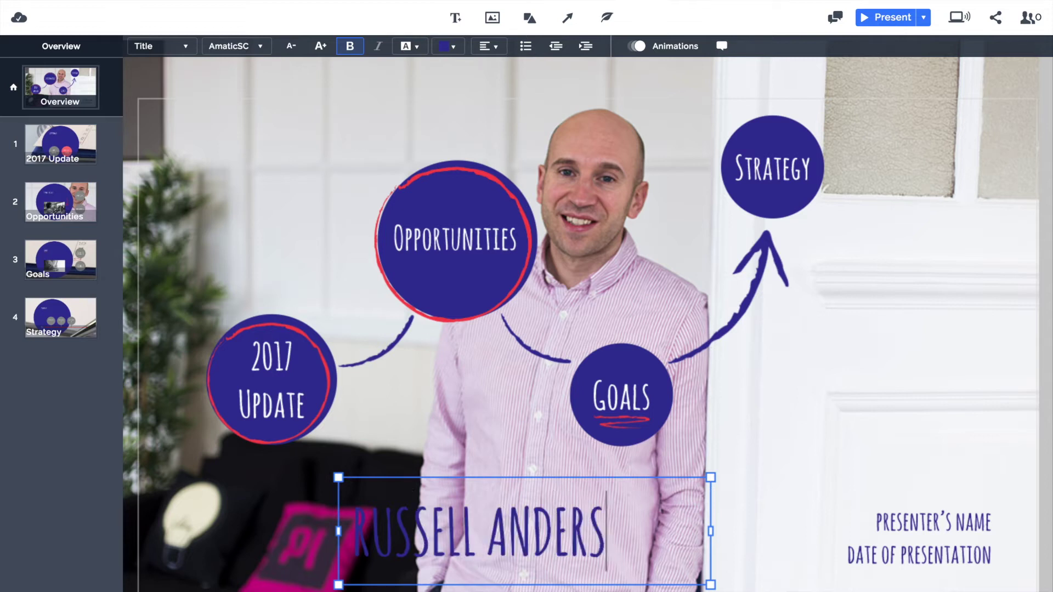
type("ON -")
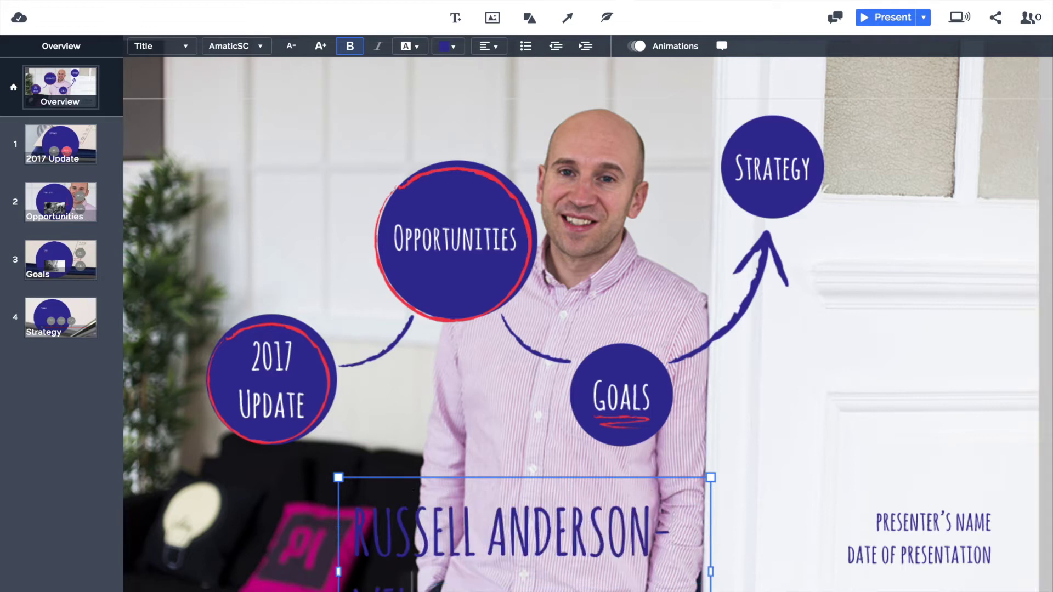
type(" FOUNDER")
left_click_drag(808, 557, 857, 552)
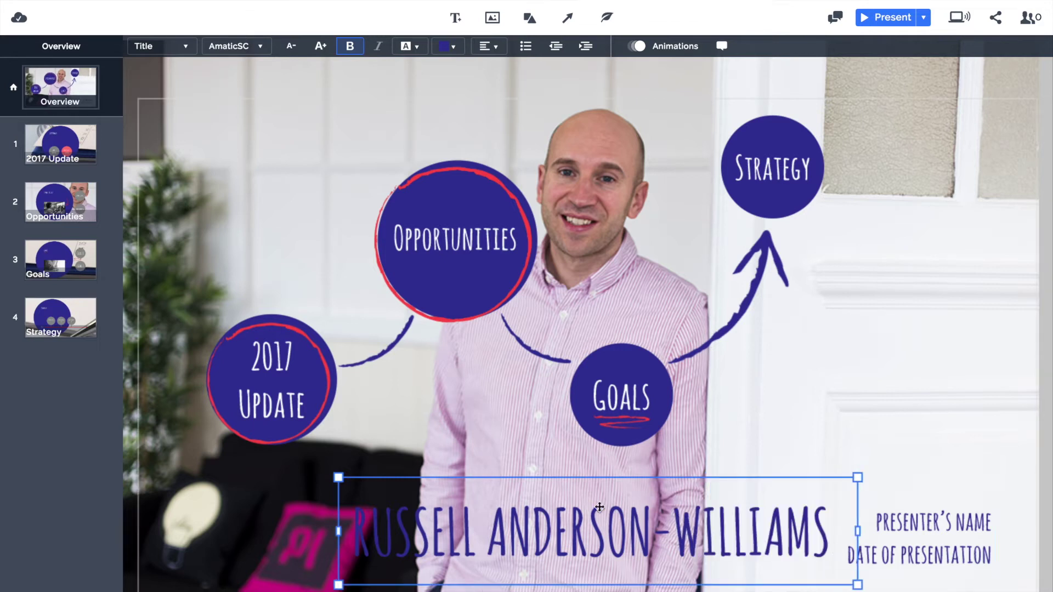
left_click_drag(561, 513, 516, 497)
left_click_drag(812, 566, 727, 547)
left_click_drag(582, 517, 412, 127)
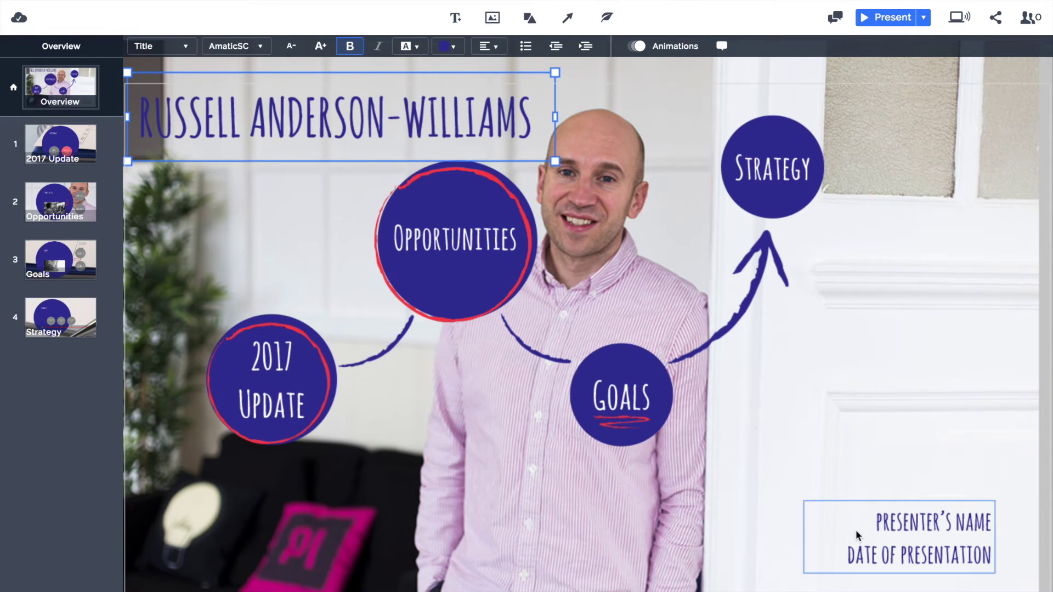
key("super+Tab")
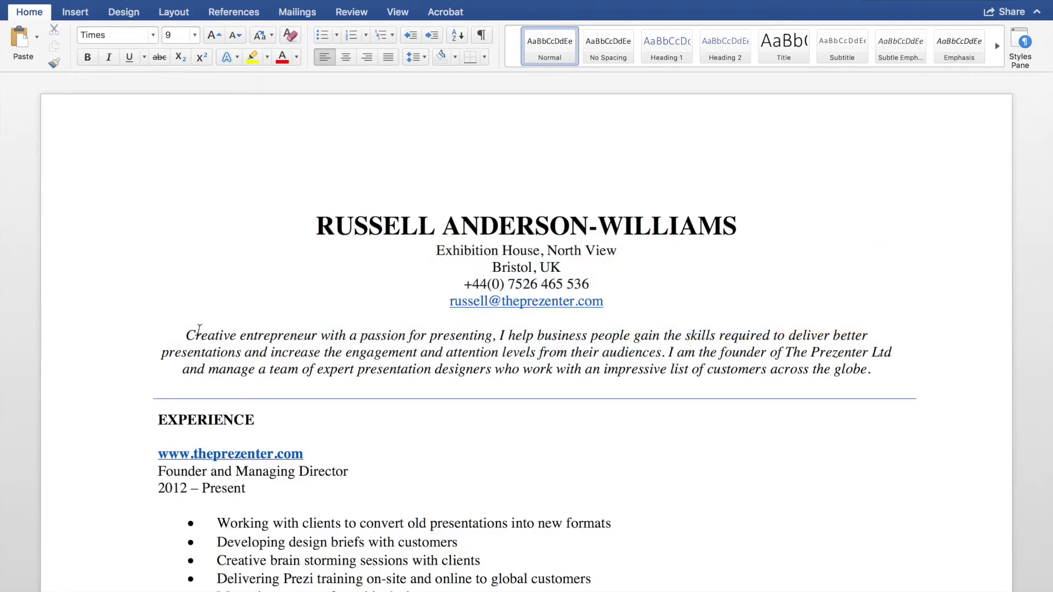
Copy the italic creative-entrepreneur summary paragraph from the Word résumé.
left_click_drag(184, 335, 878, 368)
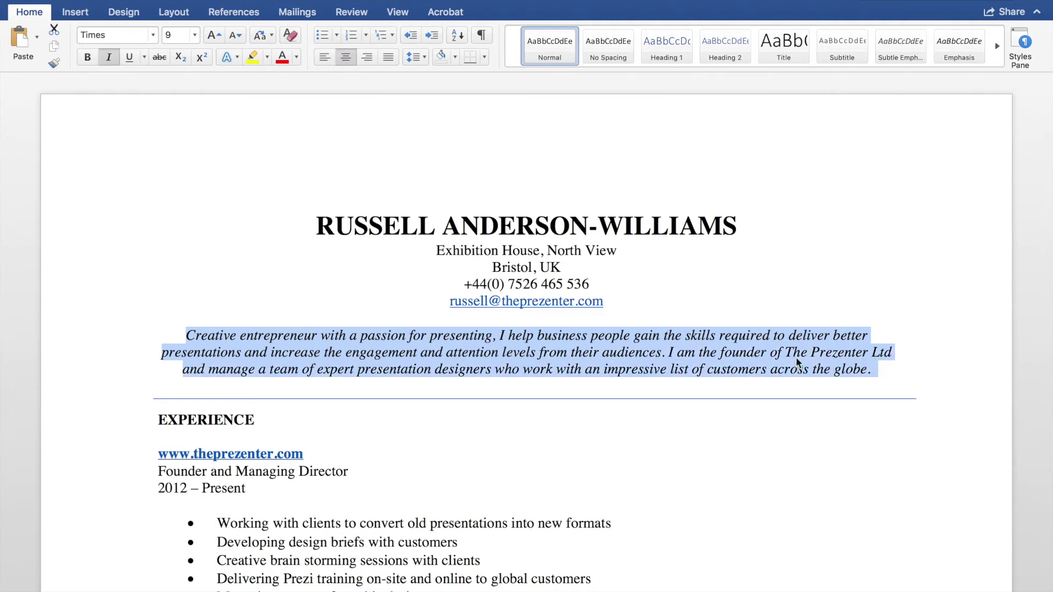
right_click(759, 362)
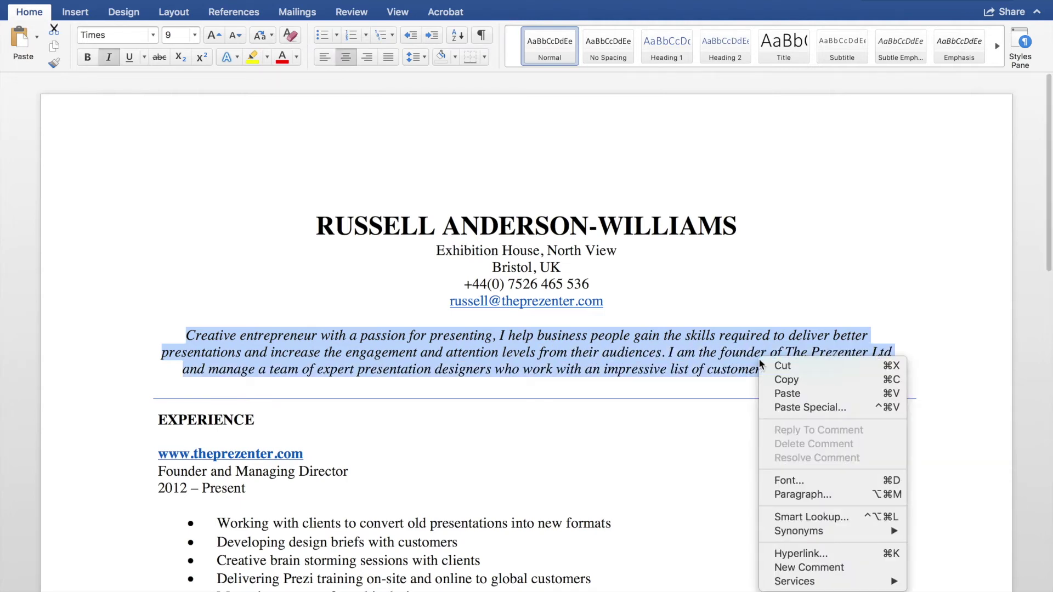
left_click(786, 384)
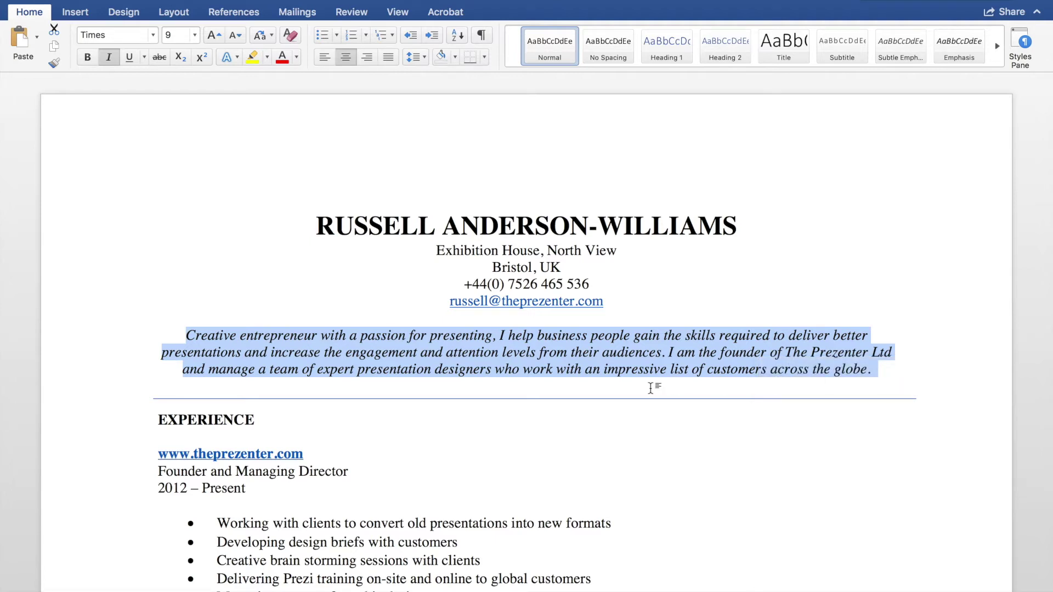
key("super+Tab")
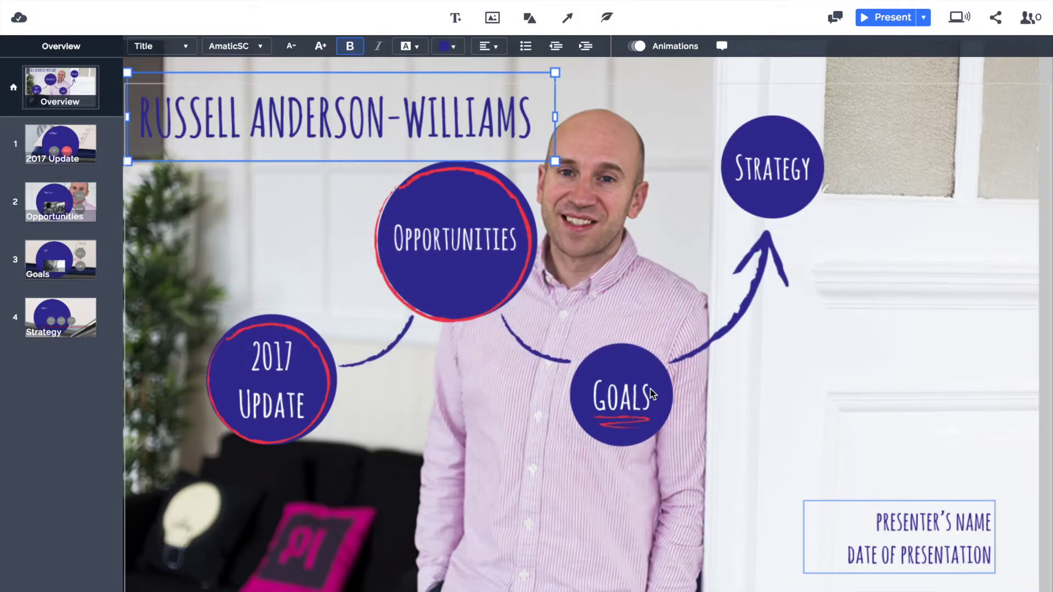
Paste the summary over the presenter name and date placeholder, left-align it, and place it under the title.
left_click(926, 525)
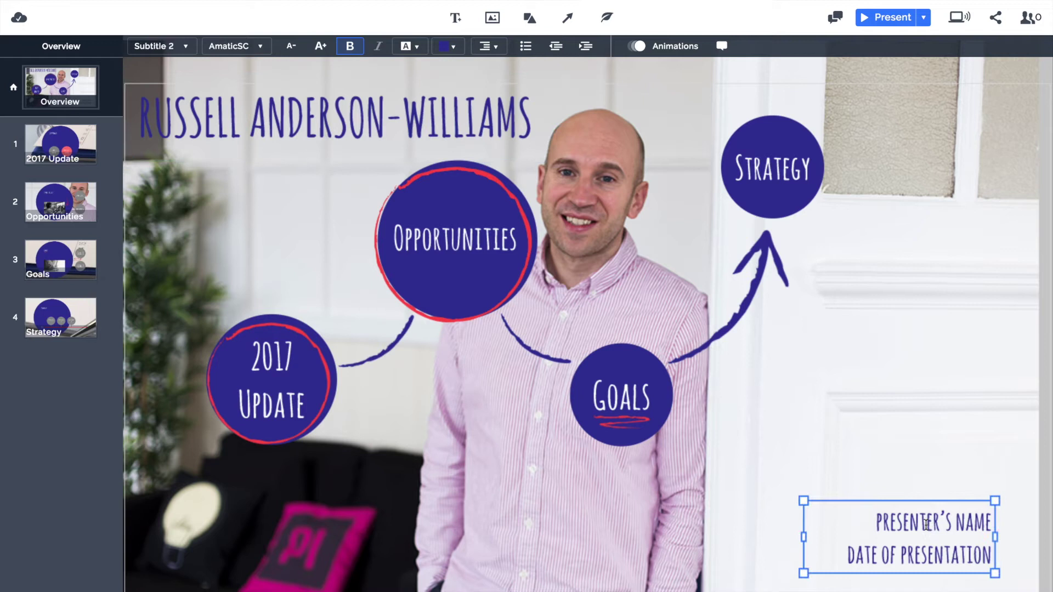
key("super+a")
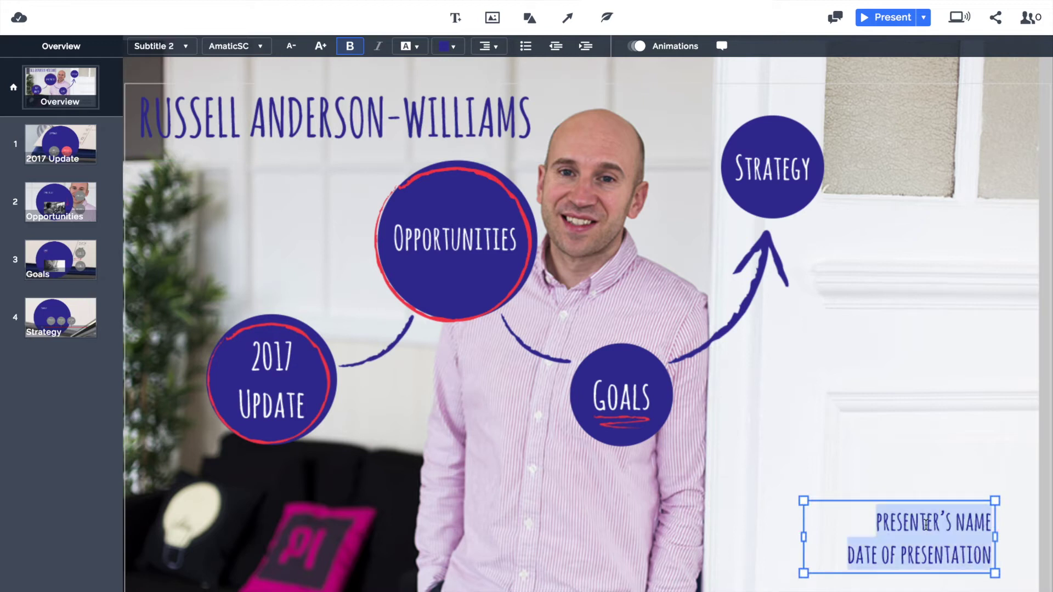
key("super+v")
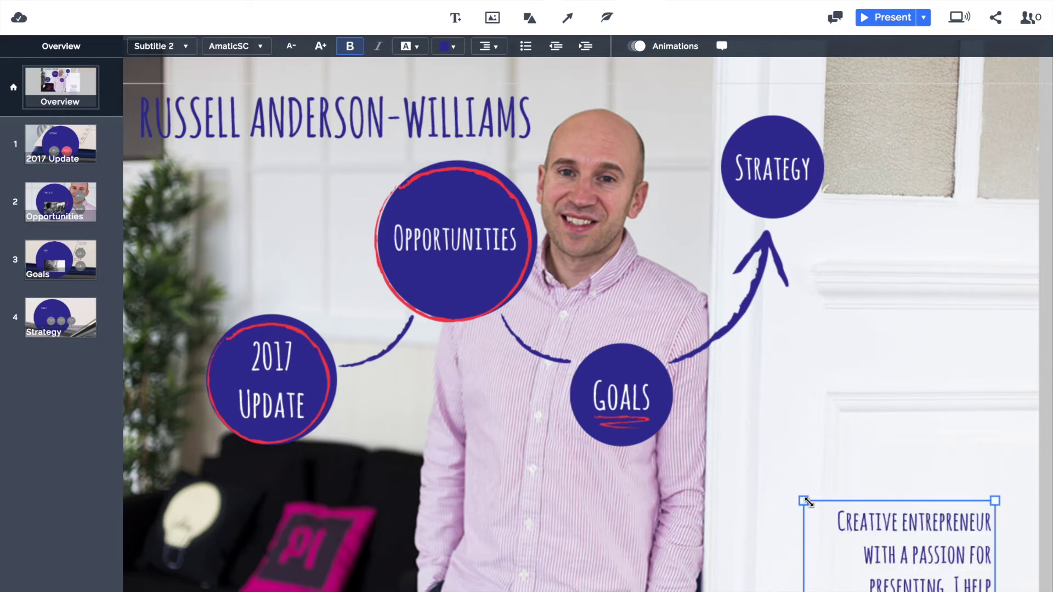
left_click_drag(802, 501, 864, 189)
left_click_drag(802, 485, 546, 444)
left_click_drag(871, 329, 893, 486)
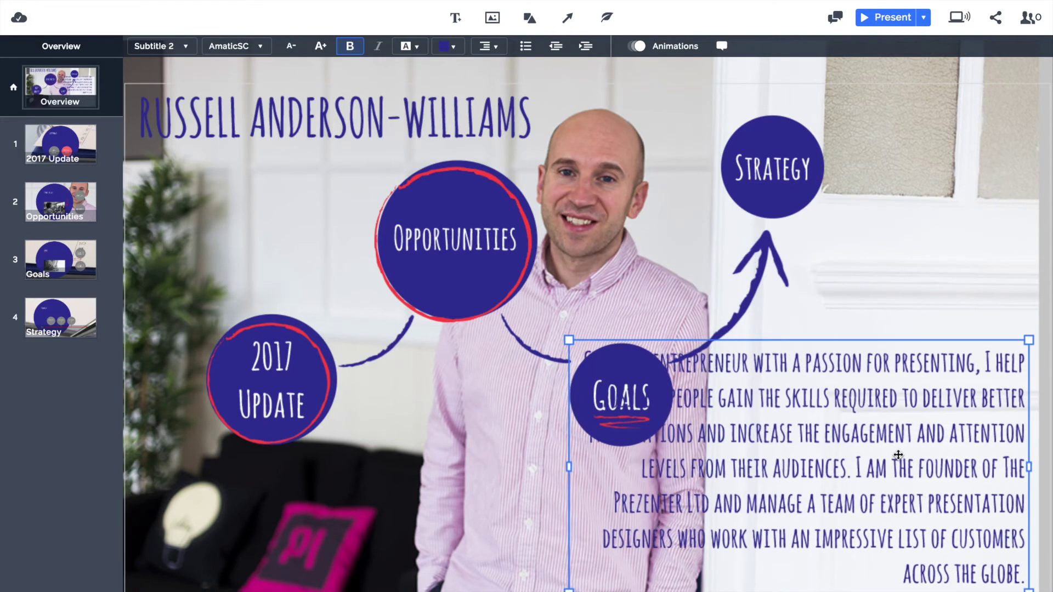
left_click(489, 47)
left_click(451, 81)
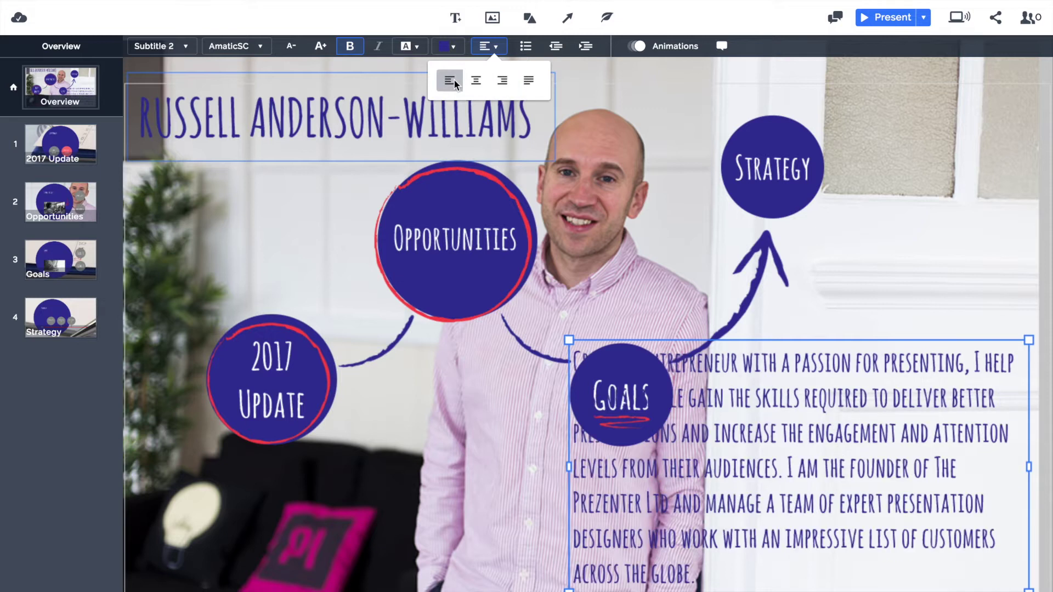
left_click_drag(1019, 590, 849, 495)
left_click_drag(849, 418, 891, 412)
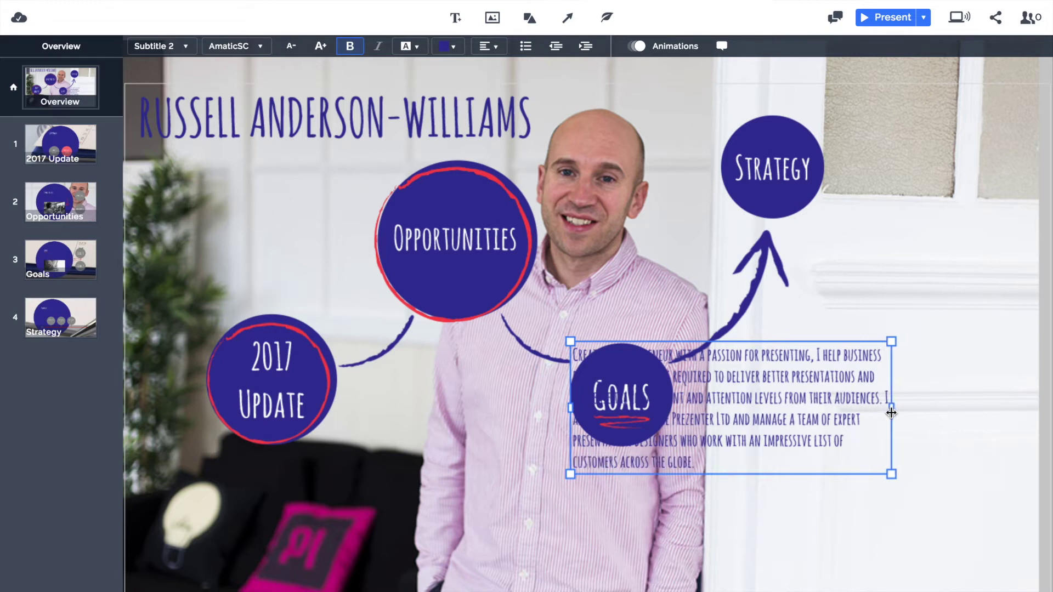
left_click_drag(773, 406, 344, 217)
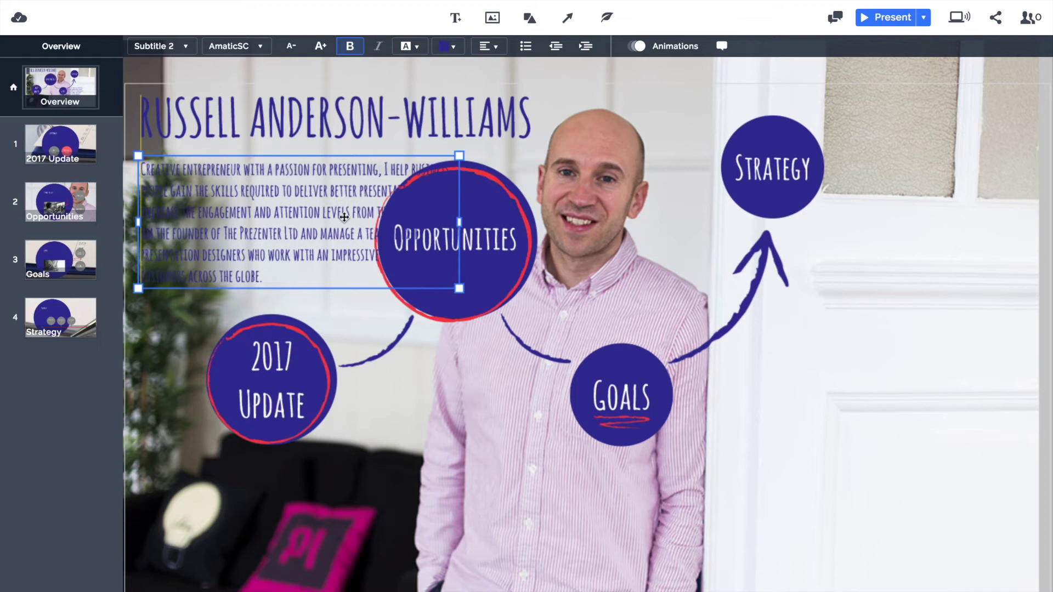
Move the 2017 Update, Opportunities, Goals and Strategy circles lower on the overview.
left_click_drag(311, 377, 257, 469)
left_click_drag(454, 306, 453, 505)
left_click_drag(623, 408, 640, 502)
left_click_drag(790, 192, 815, 430)
Shift the summary paragraph slightly right, then shrink the name title so both share one left edge.
left_click(378, 240)
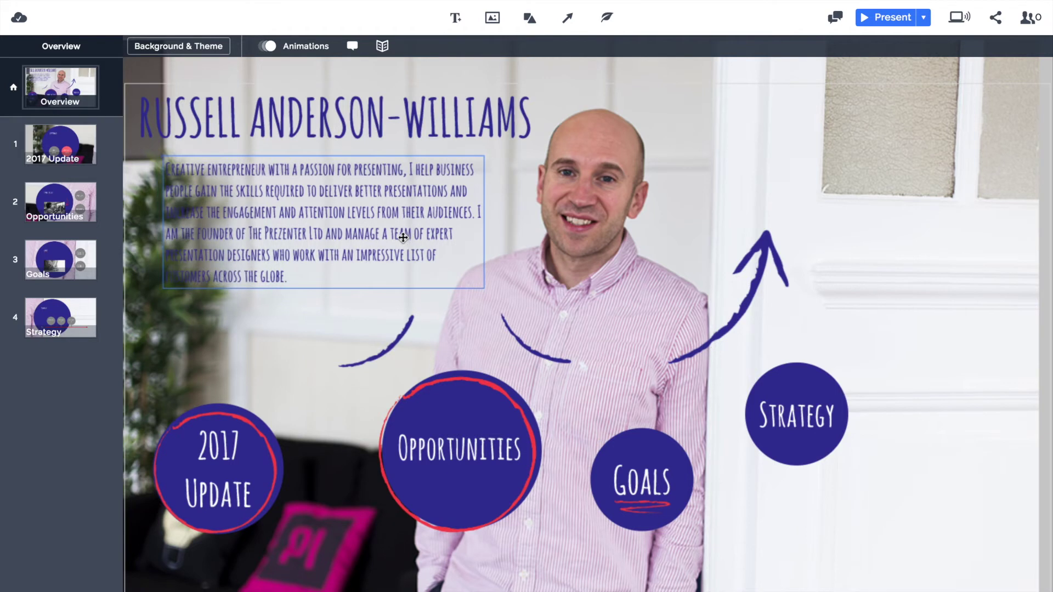
left_click_drag(214, 213, 258, 214)
left_click(298, 318)
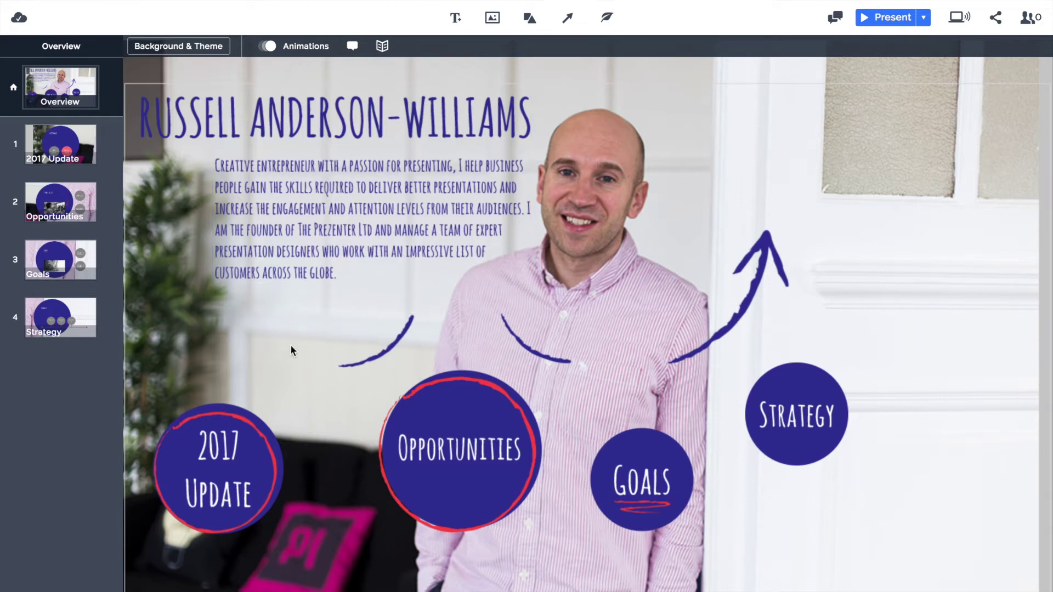
left_click(232, 108)
left_click_drag(133, 76, 205, 97)
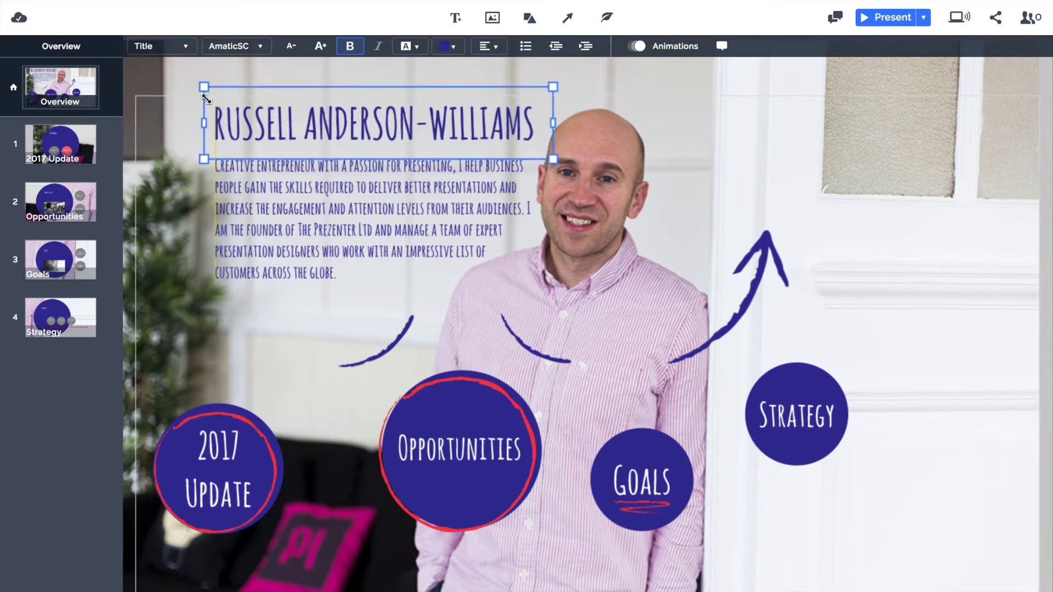